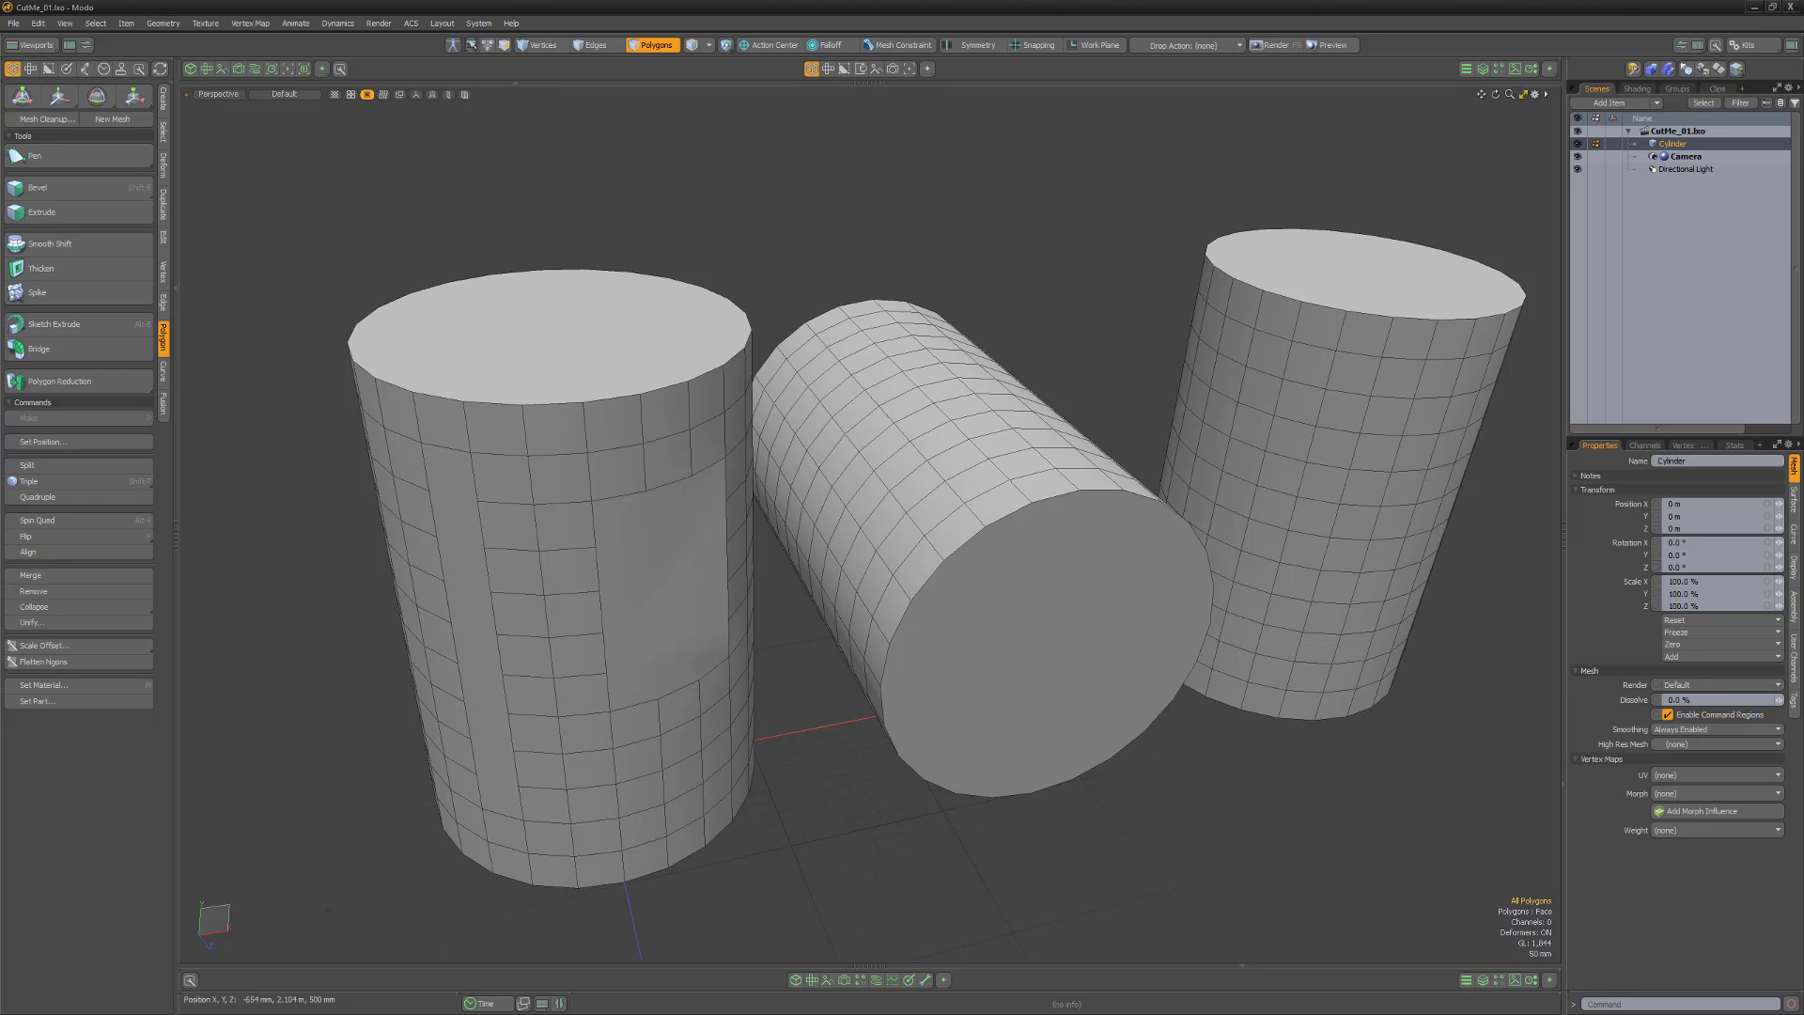
Triangulate the left cylinder's top cap and its merged side polygons with Triple, and undo the result
{"action": "left_click", "coordinate": [523, 351]}
{"action": "mouse_move", "coordinate": [563, 474]}
{"action": "left_mouse_down", "text": "shift"}
{"action": "mouse_move", "coordinate": [573, 648]}
{"action": "mouse_move", "coordinate": [627, 593]}
{"action": "left_mouse_up", "text": "shift"}
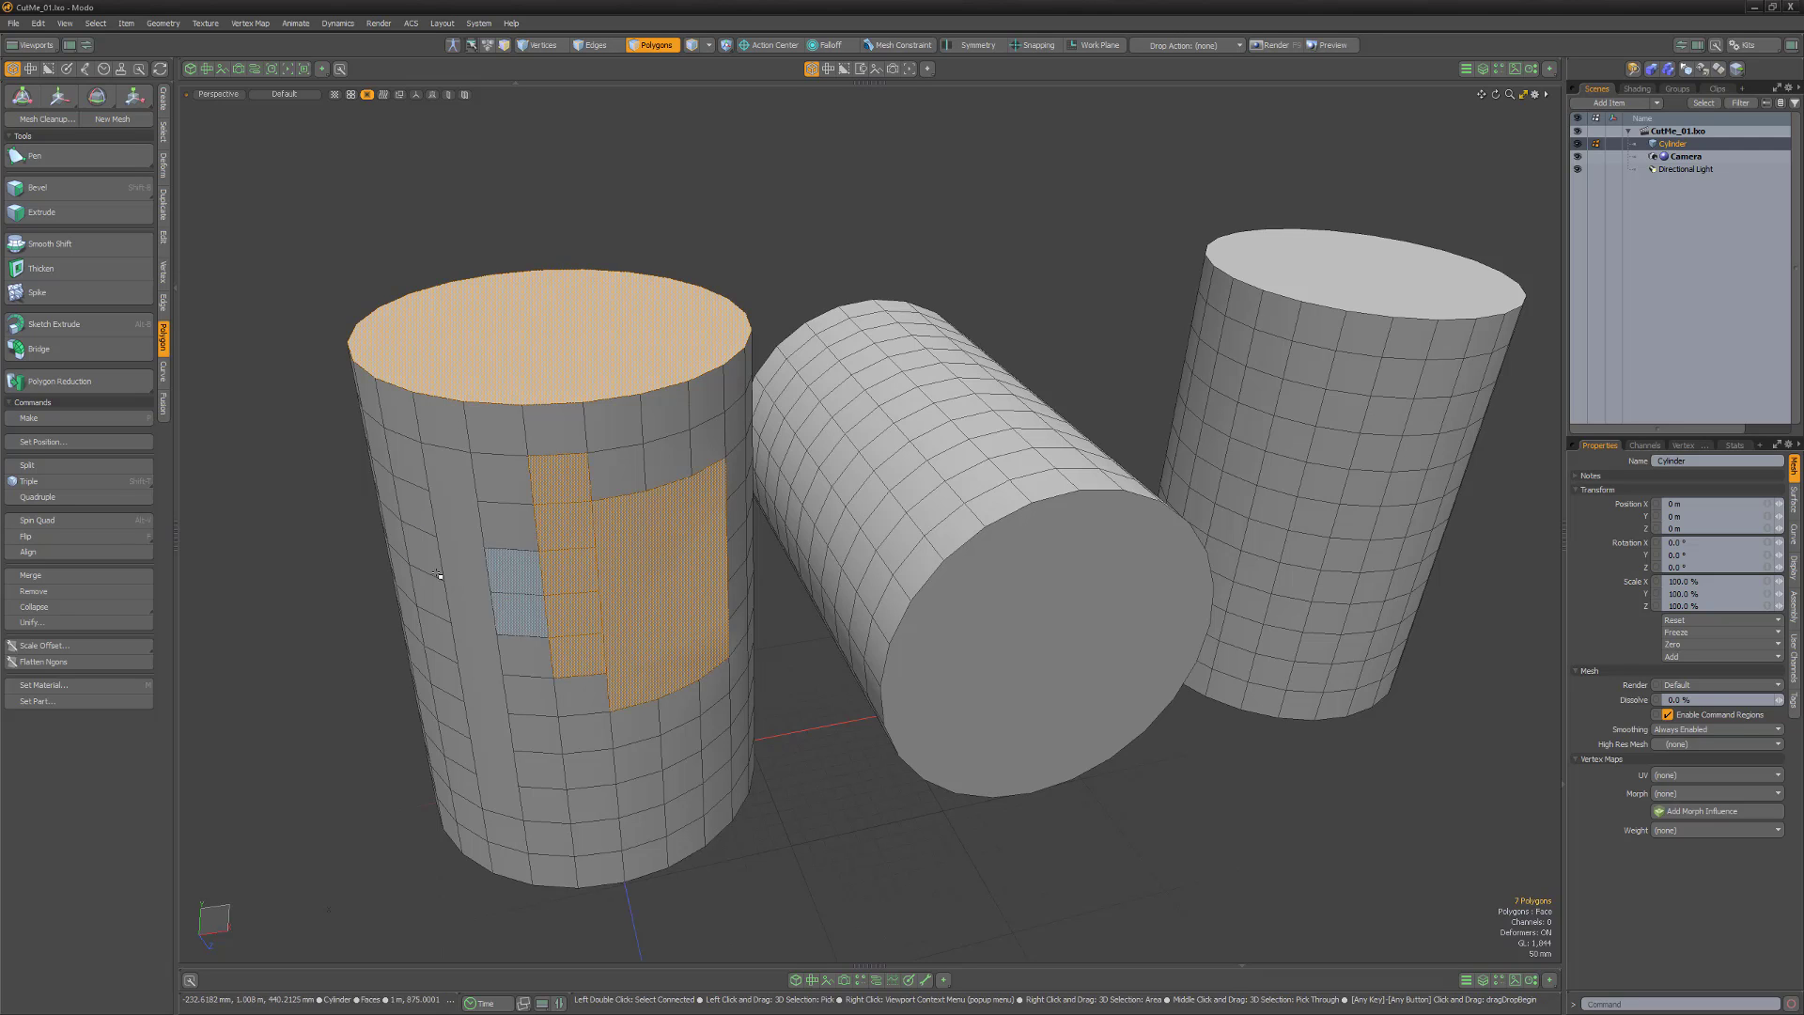
{"action": "left_click", "coordinate": [113, 482]}
{"action": "left_click", "coordinate": [276, 518]}
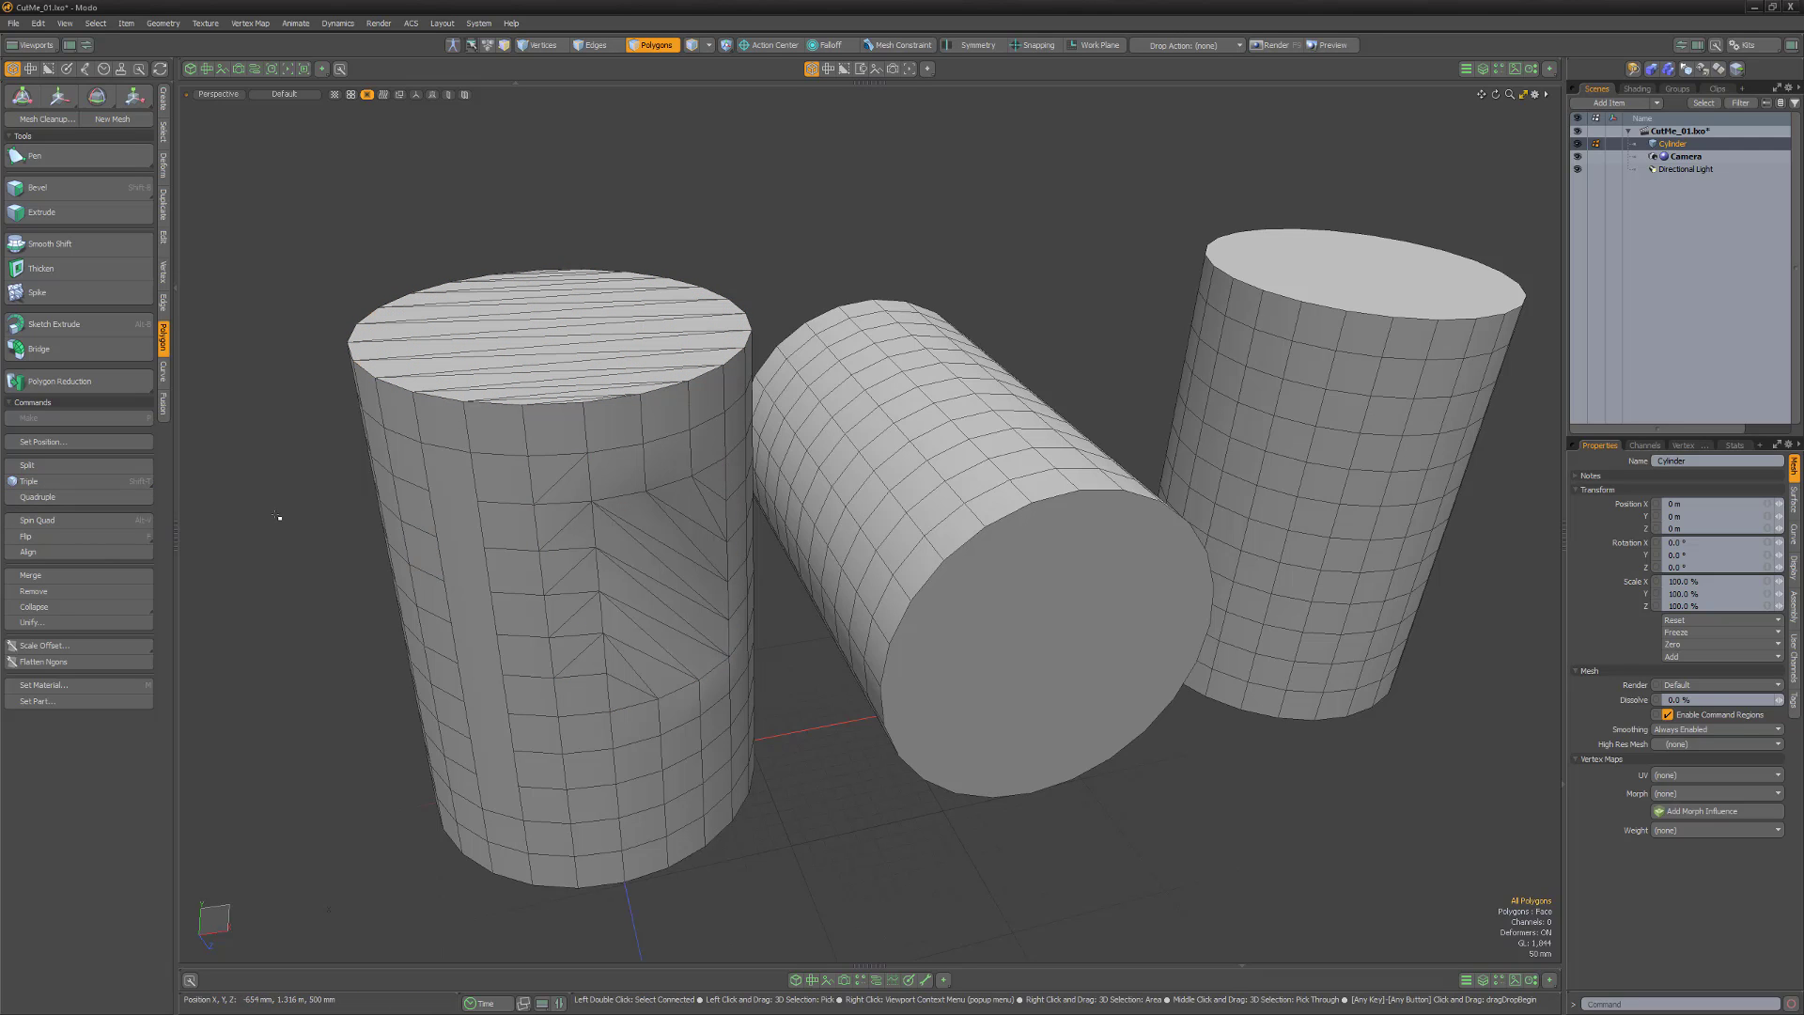
{"action": "key", "text": "ctrl+z"}
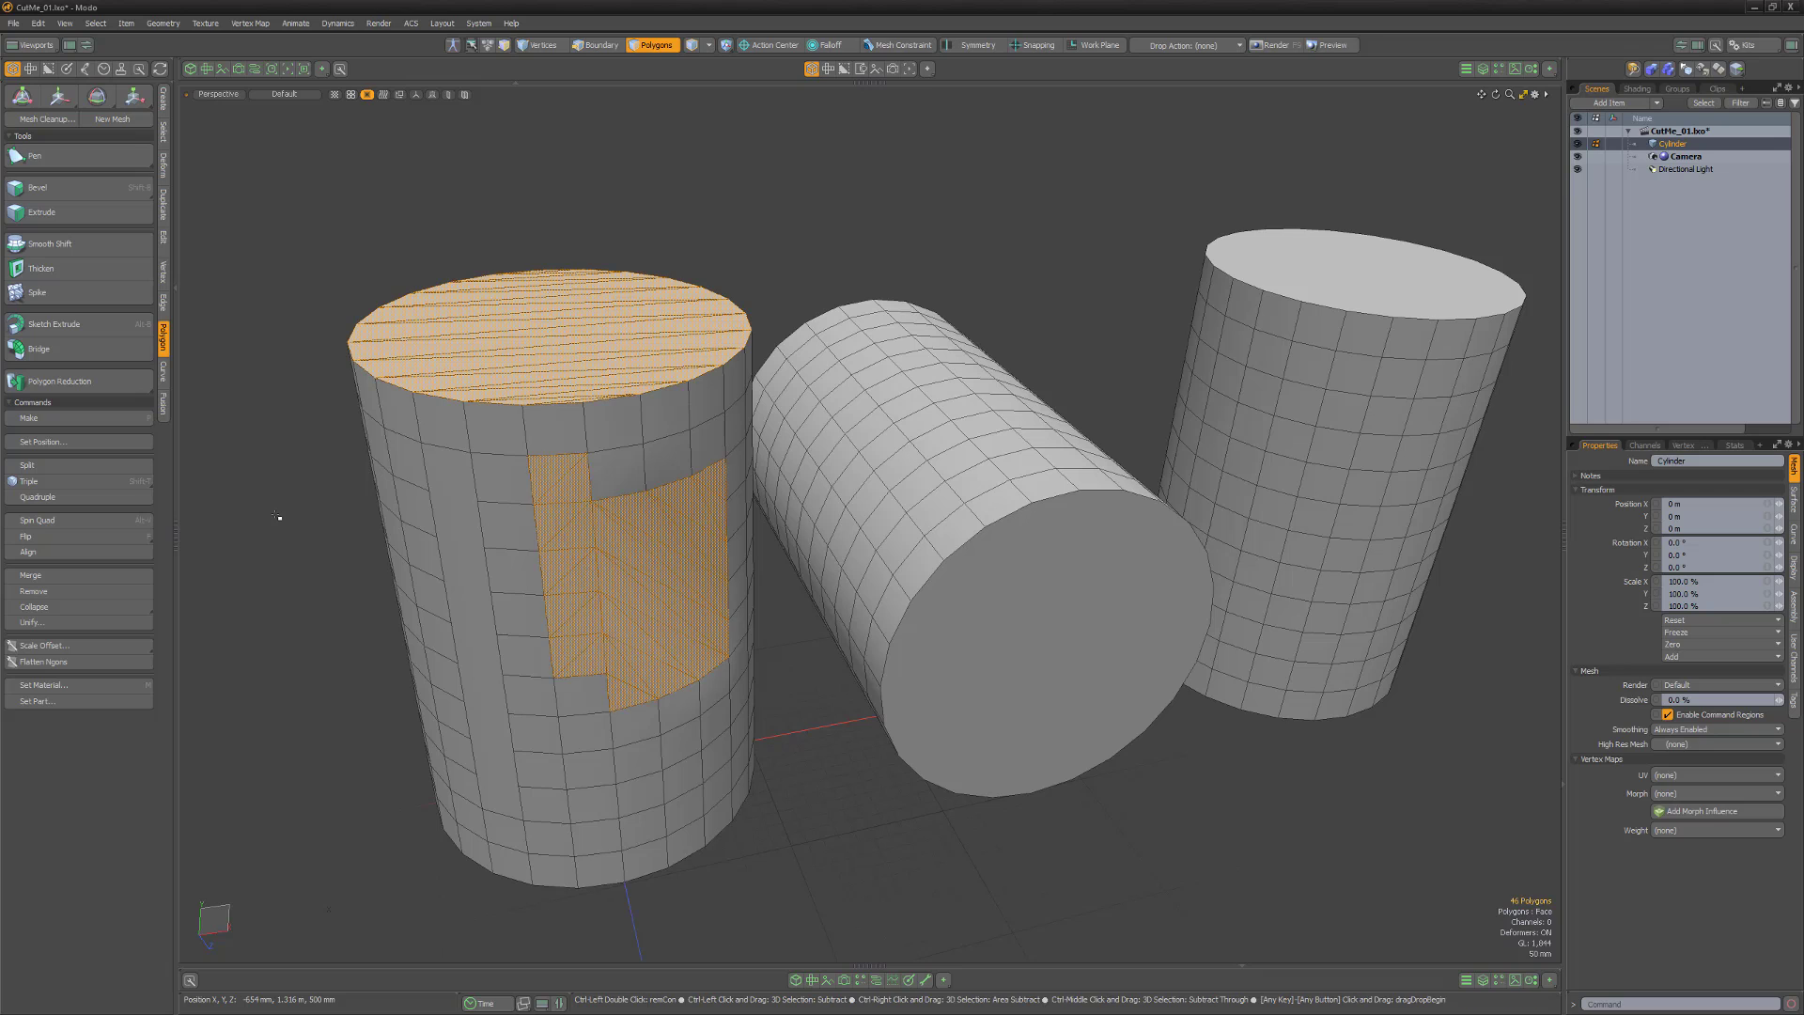
{"action": "key", "text": "ctrl+z"}
{"action": "left_click", "coordinate": [276, 517]}
Split the middle cylinder's front cap into a Triple Fan from a vertex on its upper rim, and undo it
{"action": "left_click", "coordinate": [1063, 652]}
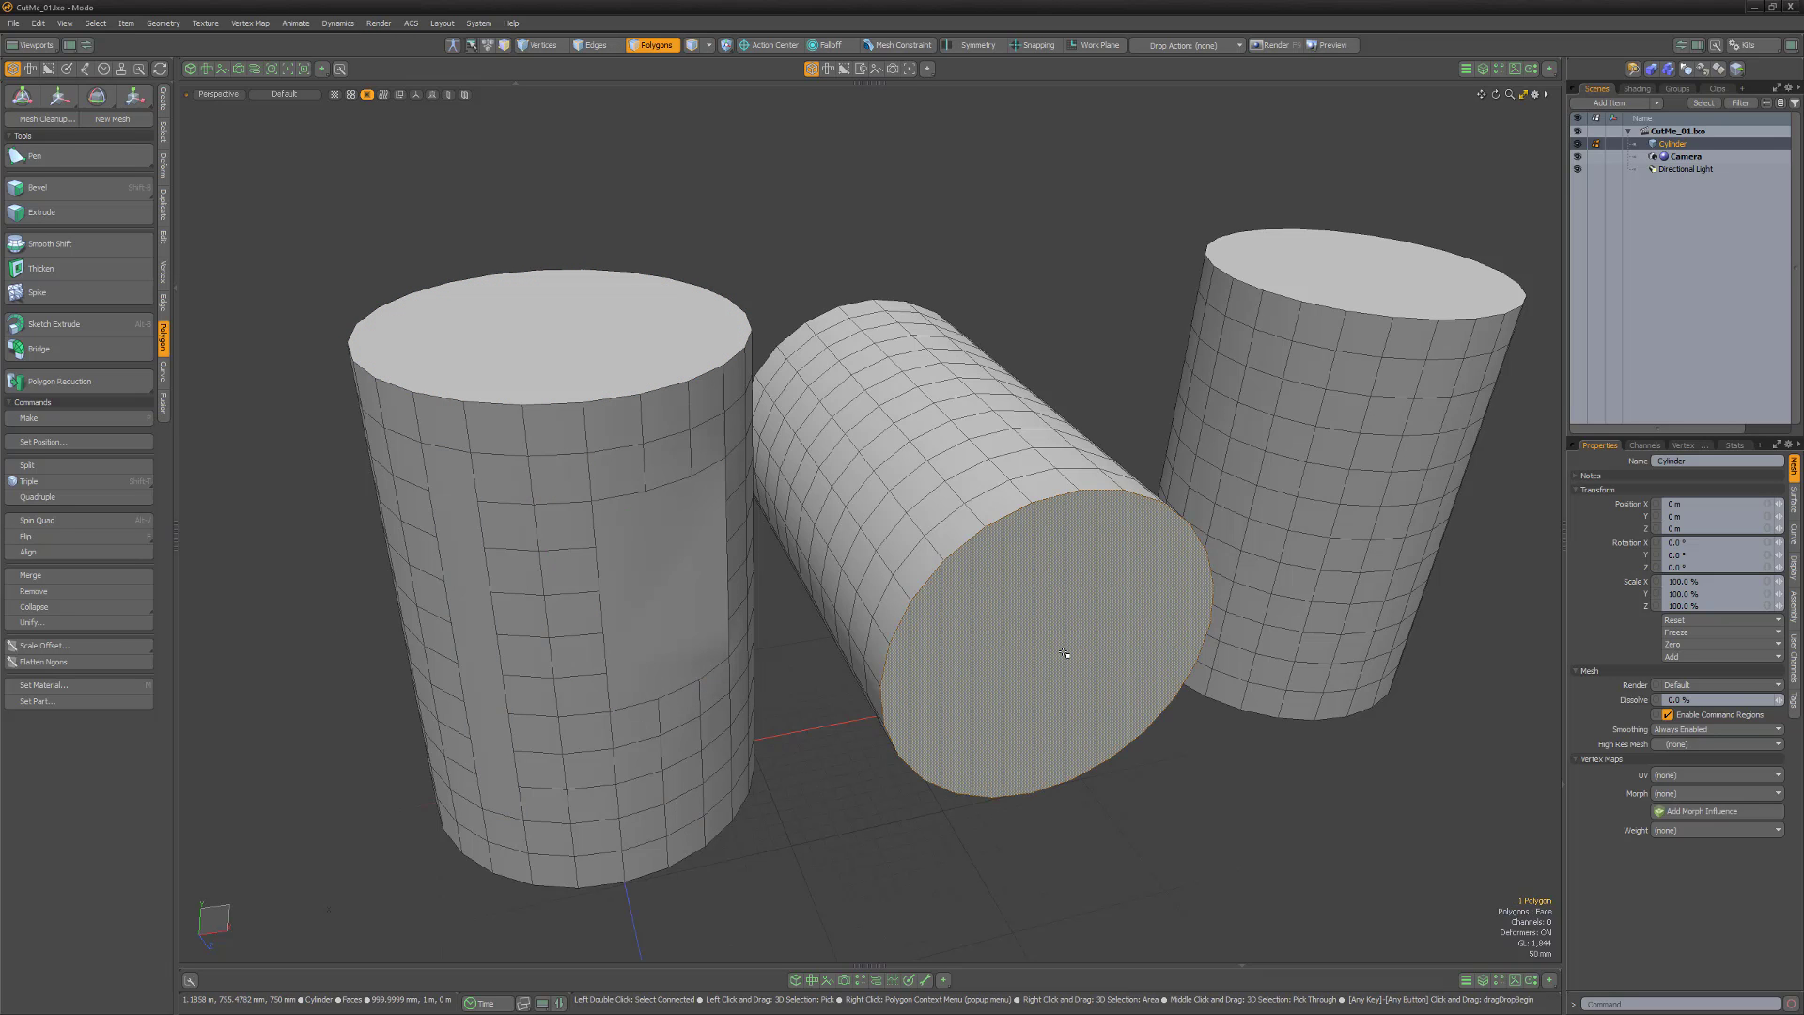
{"action": "key", "text": "1"}
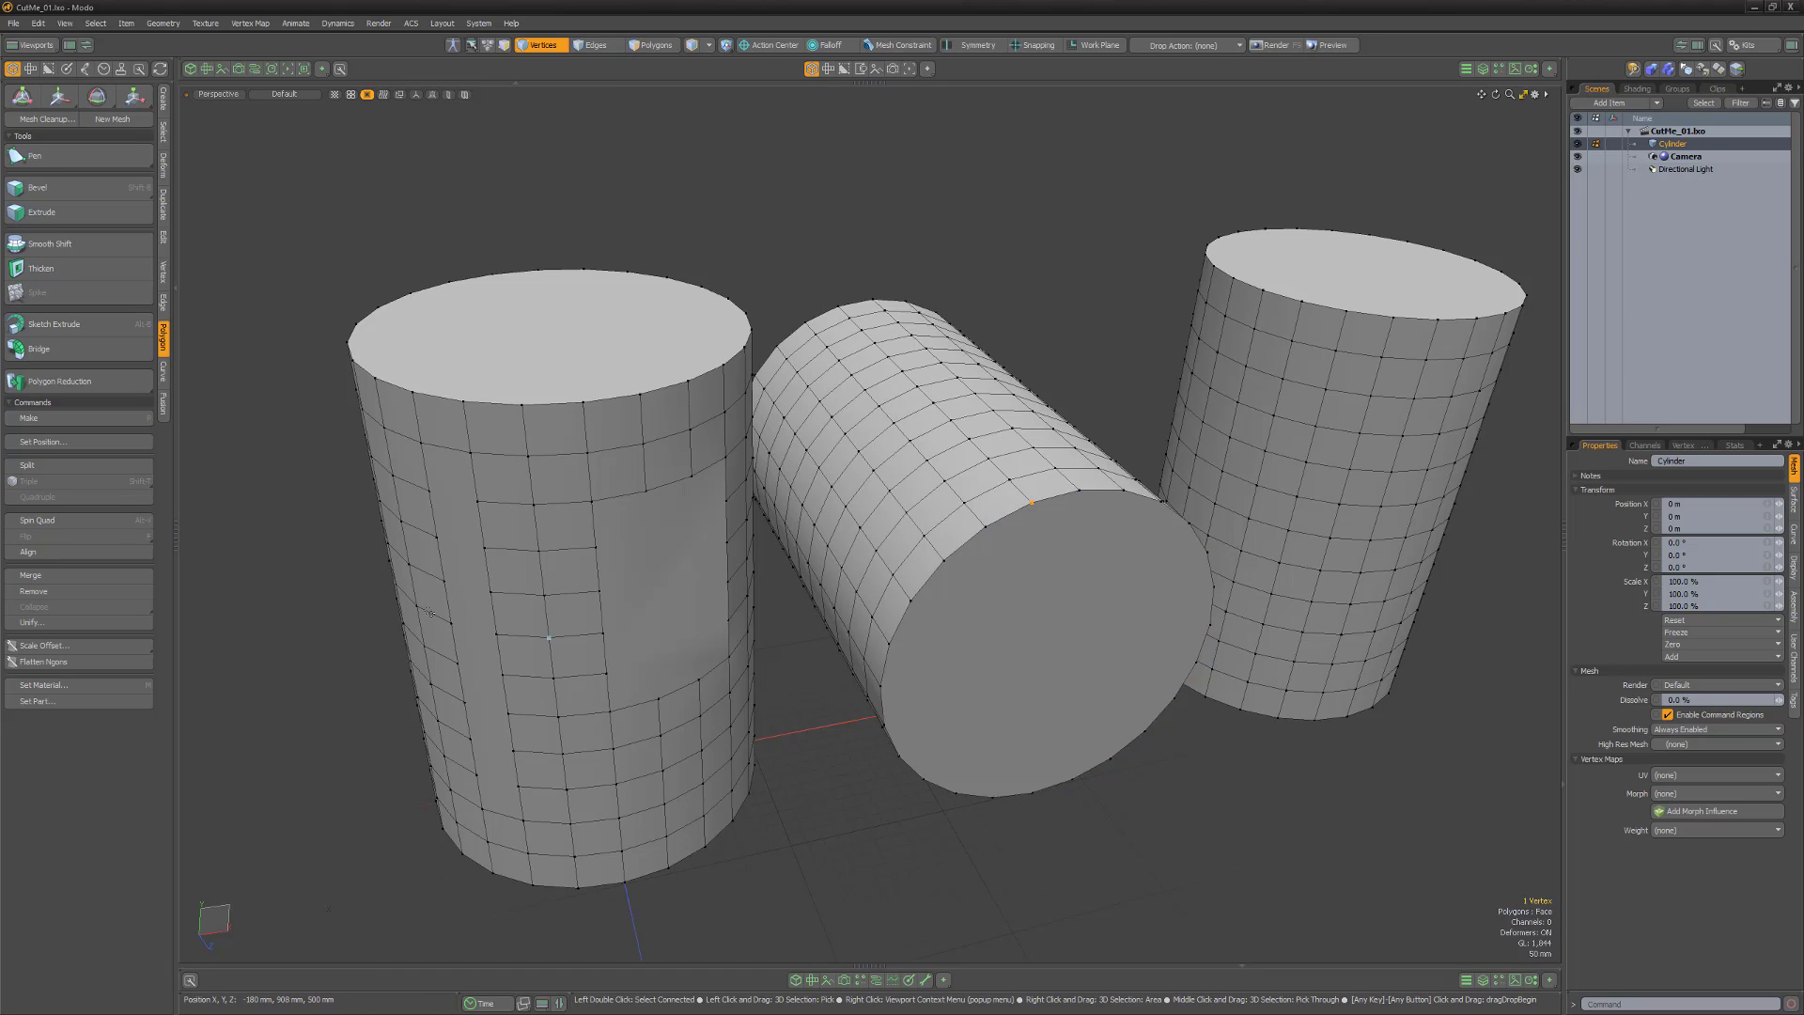
{"action": "left_click", "coordinate": [79, 484]}
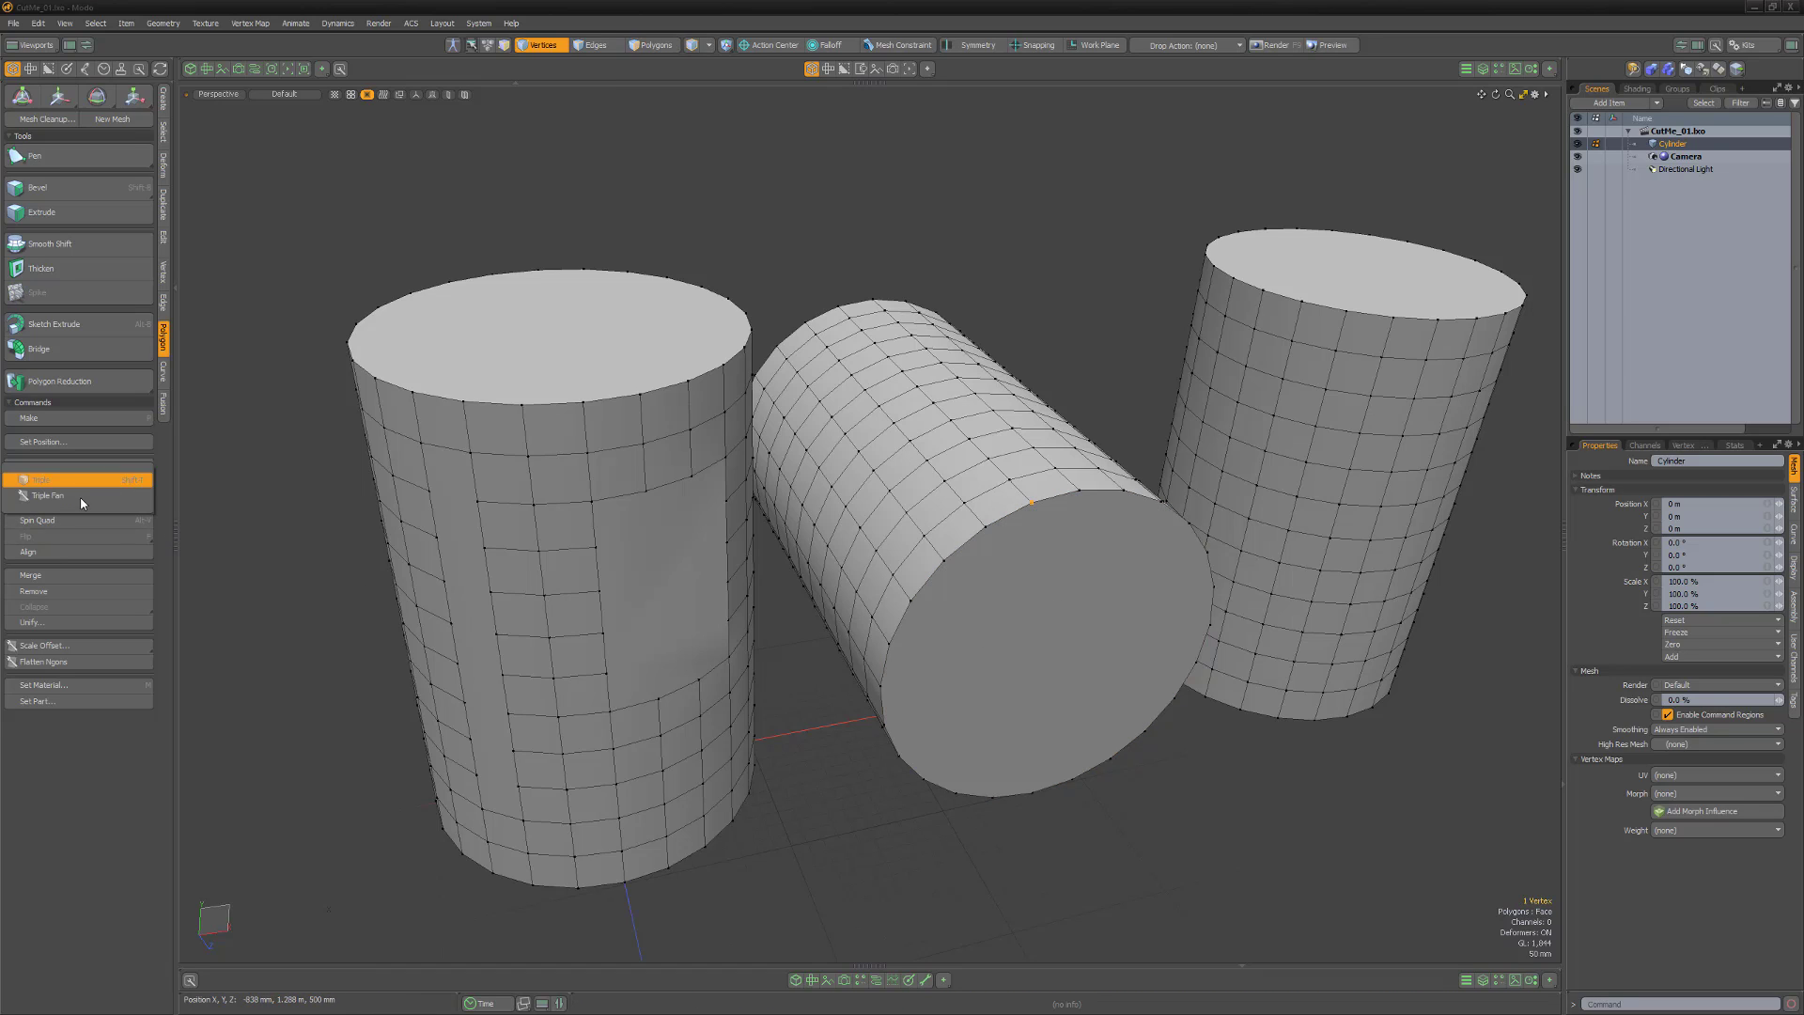
{"action": "left_click", "coordinate": [80, 496]}
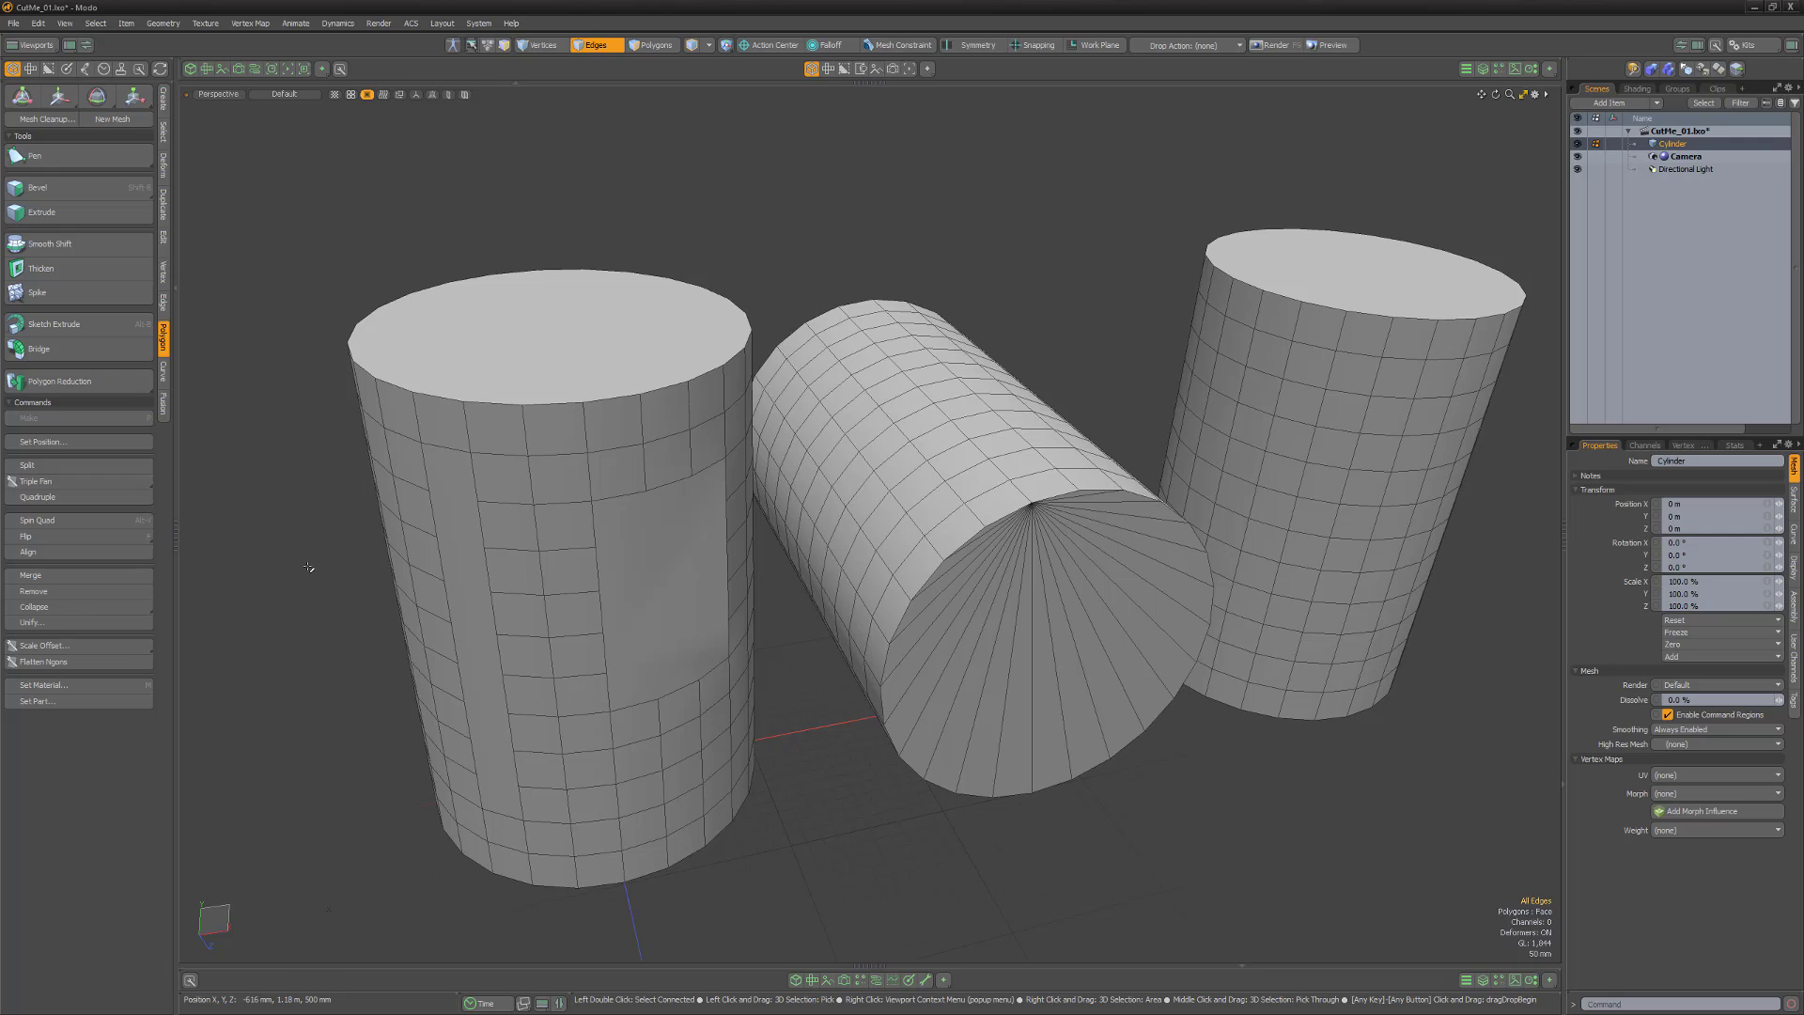
{"action": "key", "text": "ctrl+z"}
{"action": "key", "text": "ctrl+z"}
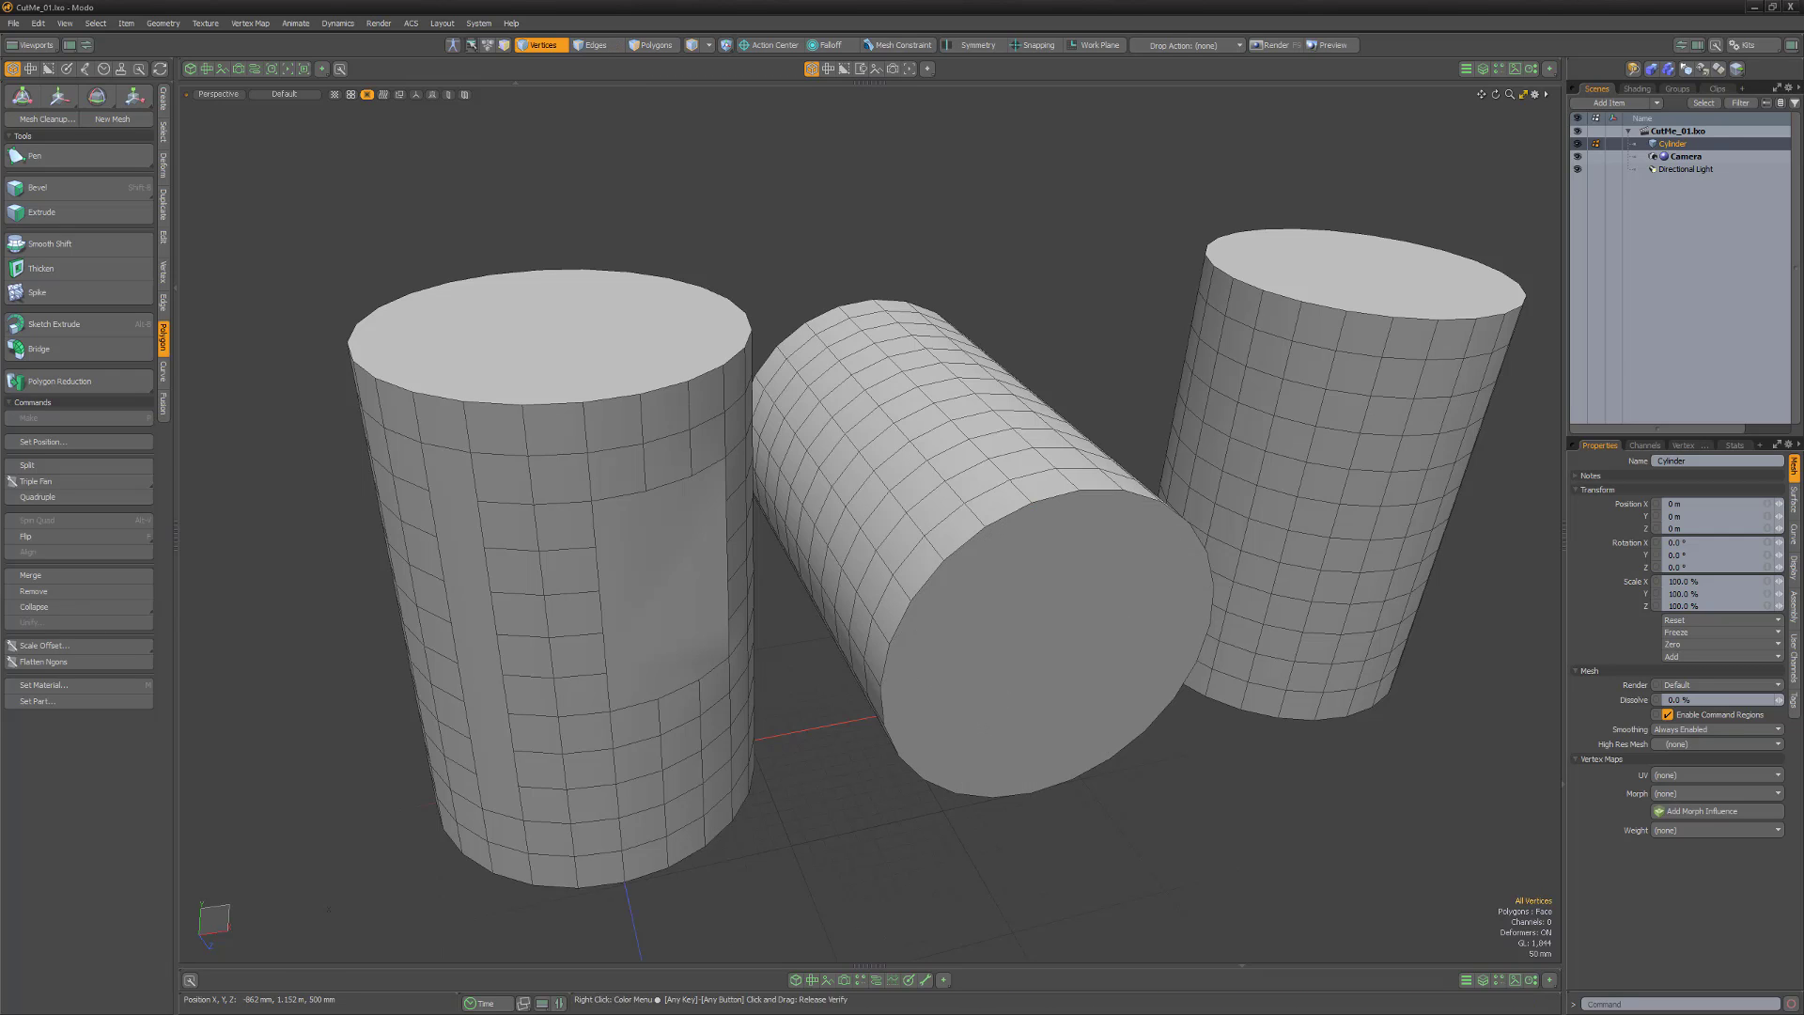
Apply Quadruple to the left cylinder's top cap and tall narrow side polygon, and undo the result
{"action": "key", "text": "3"}
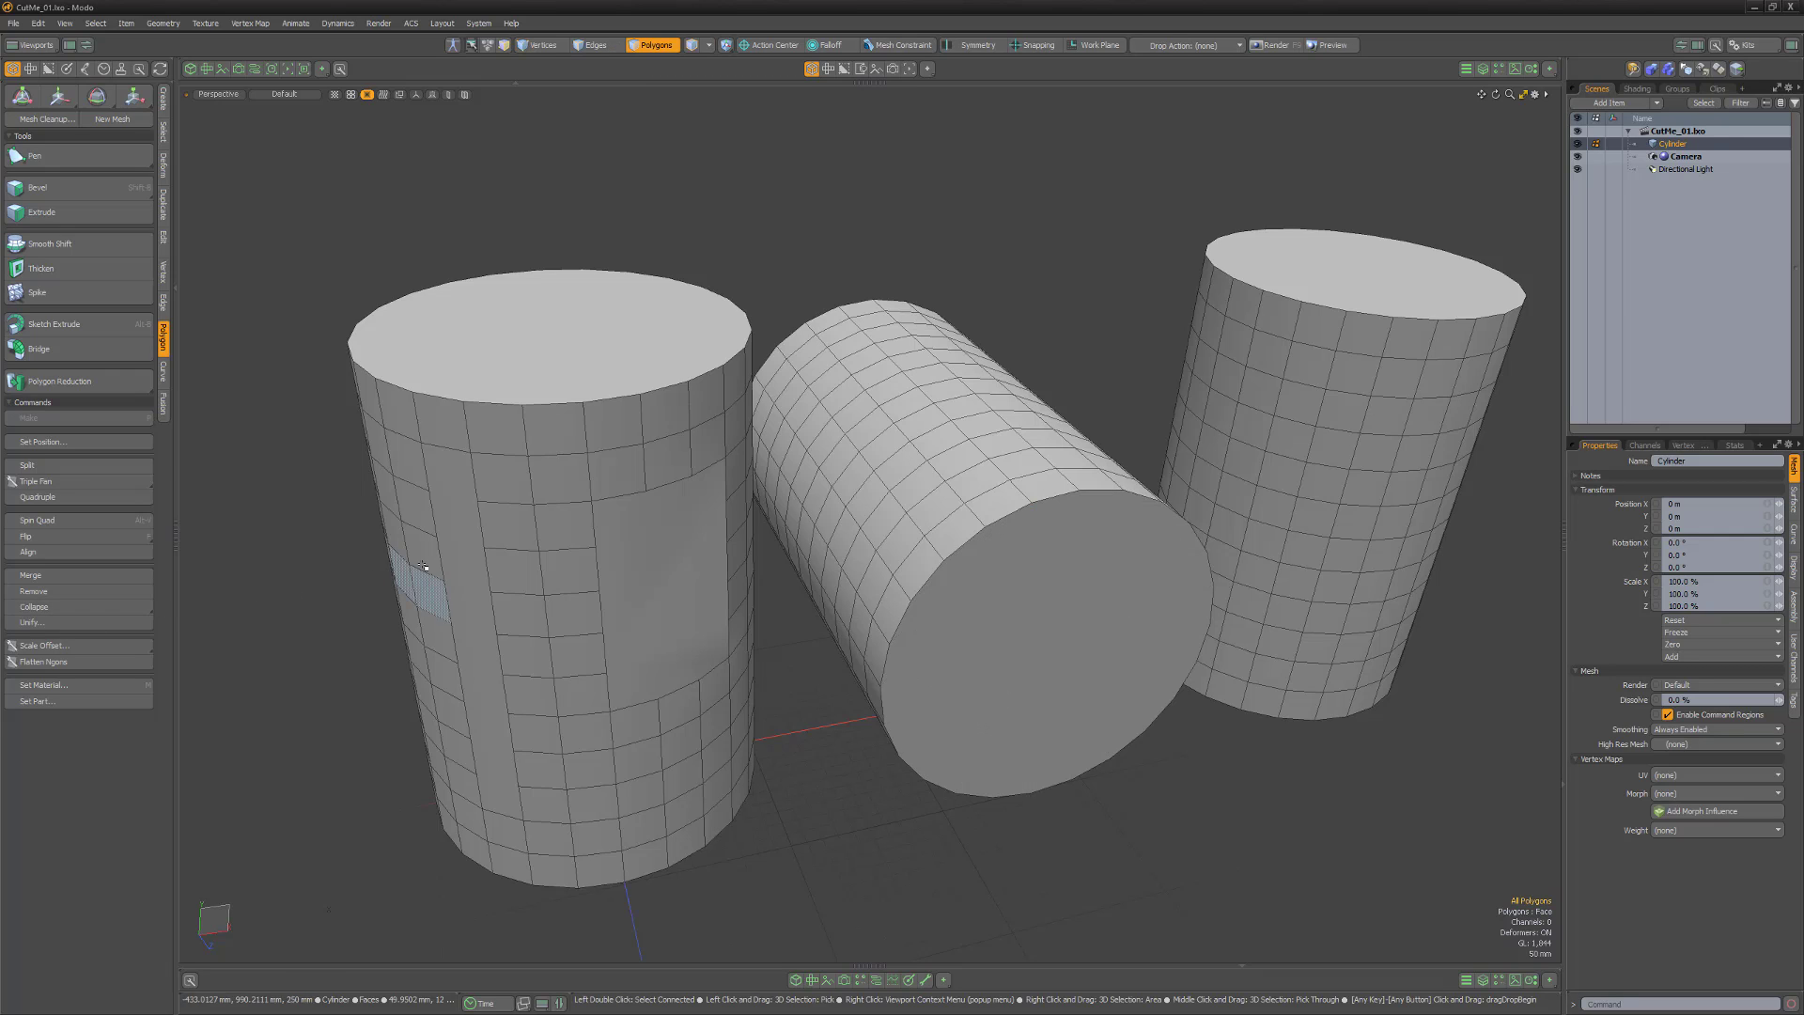
{"action": "left_click", "coordinate": [468, 620]}
{"action": "left_click", "coordinate": [540, 329], "text": "shift"}
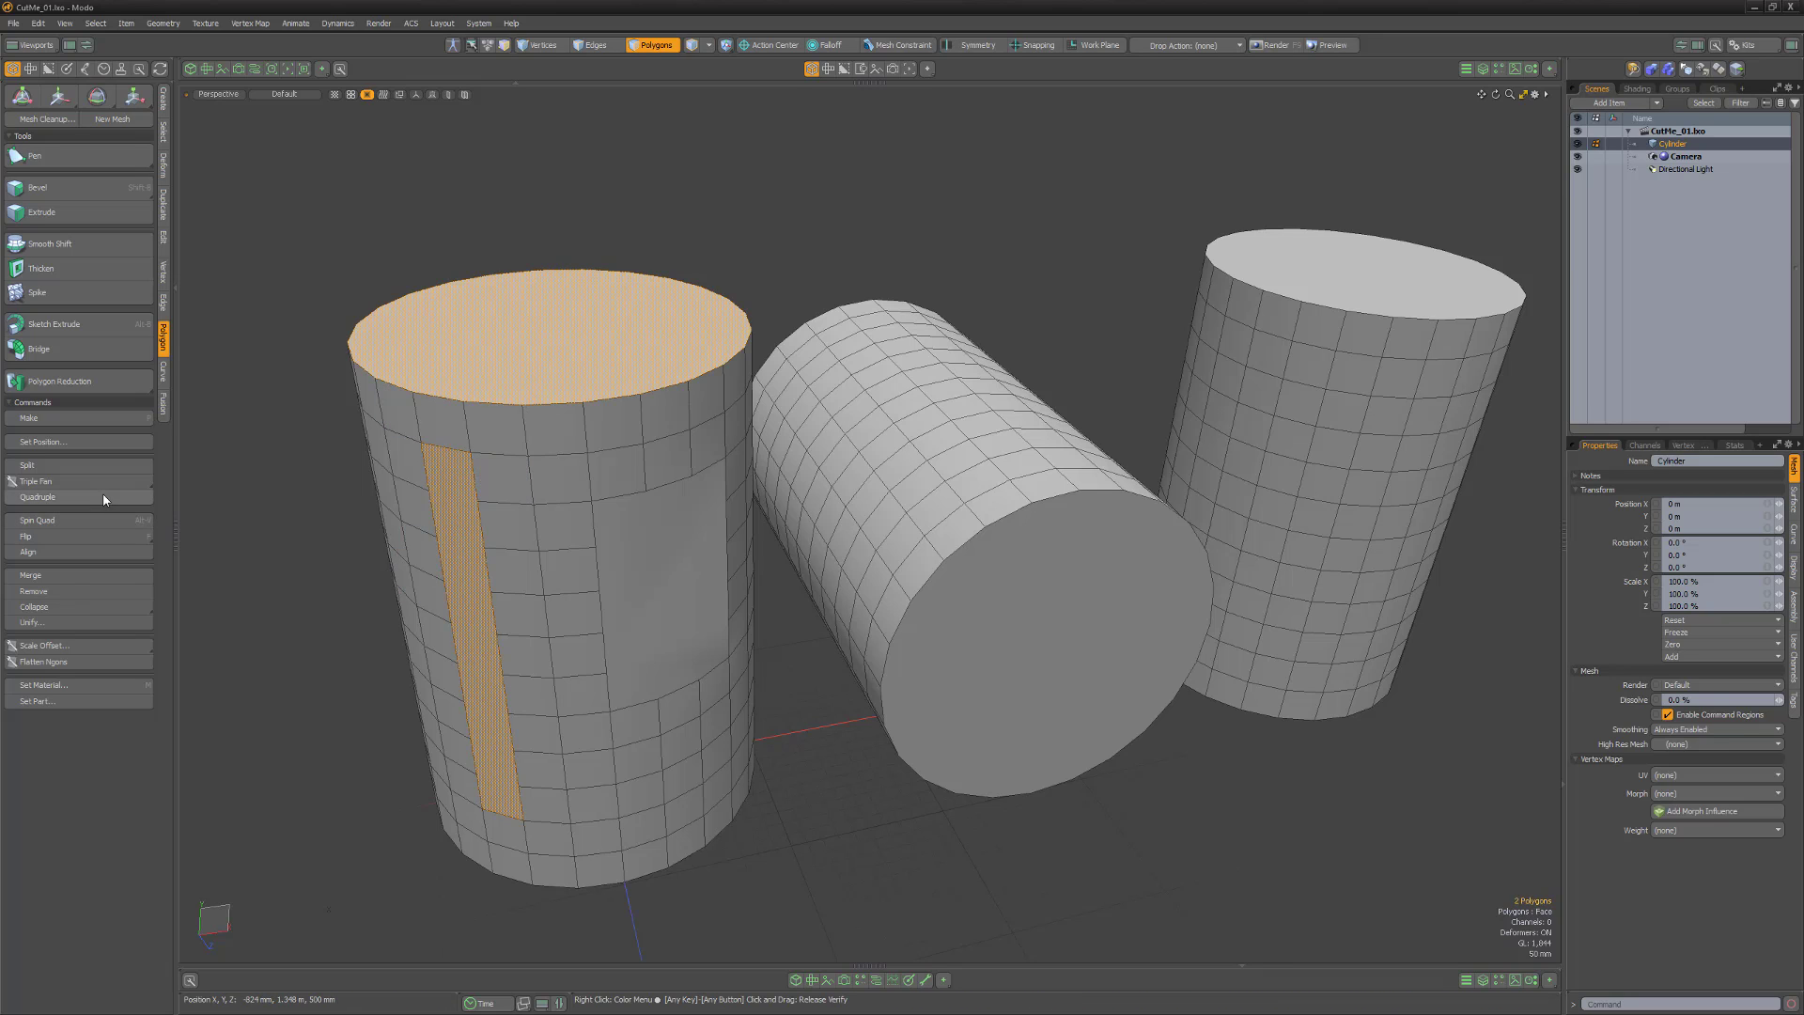
{"action": "left_click", "coordinate": [122, 496]}
{"action": "left_click", "coordinate": [270, 569]}
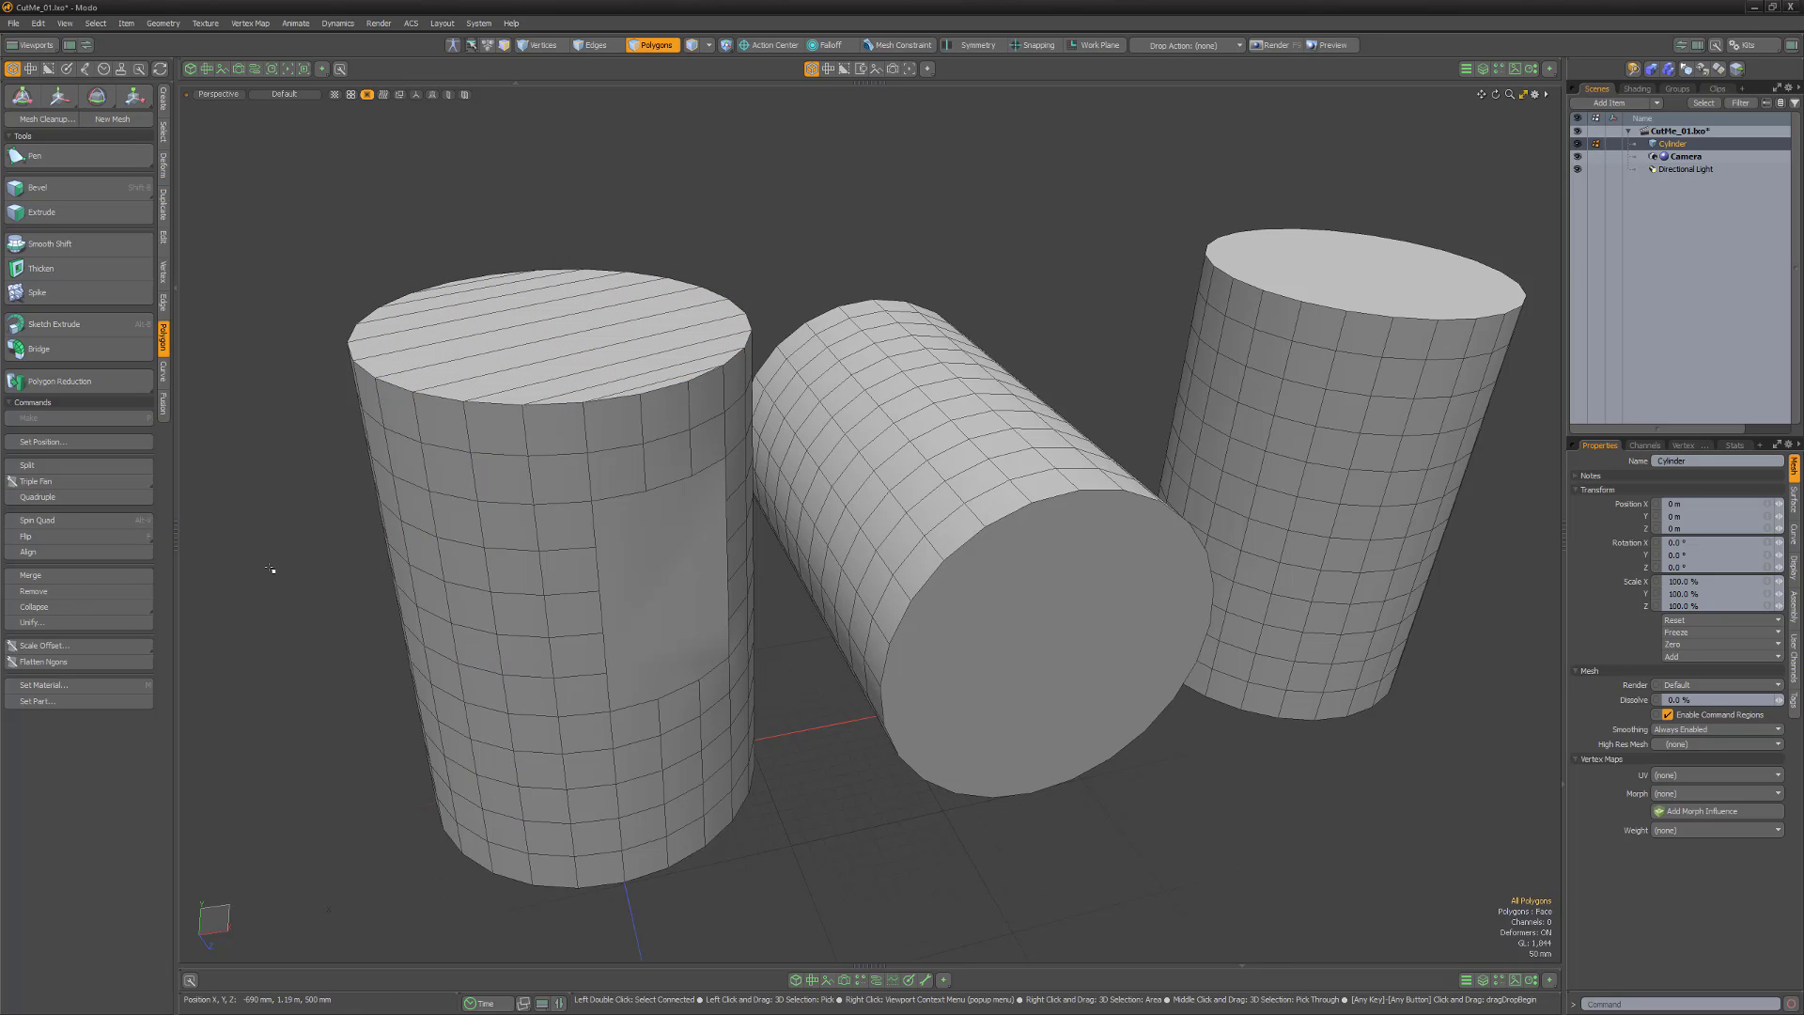
{"action": "key", "text": "ctrl+z"}
{"action": "key", "text": "ctrl+z"}
{"action": "key", "text": "ctrl+z"}
Collapse the middle cylinder's front cap to a central point with Collapse Selection, and undo it
{"action": "left_click", "coordinate": [1038, 648]}
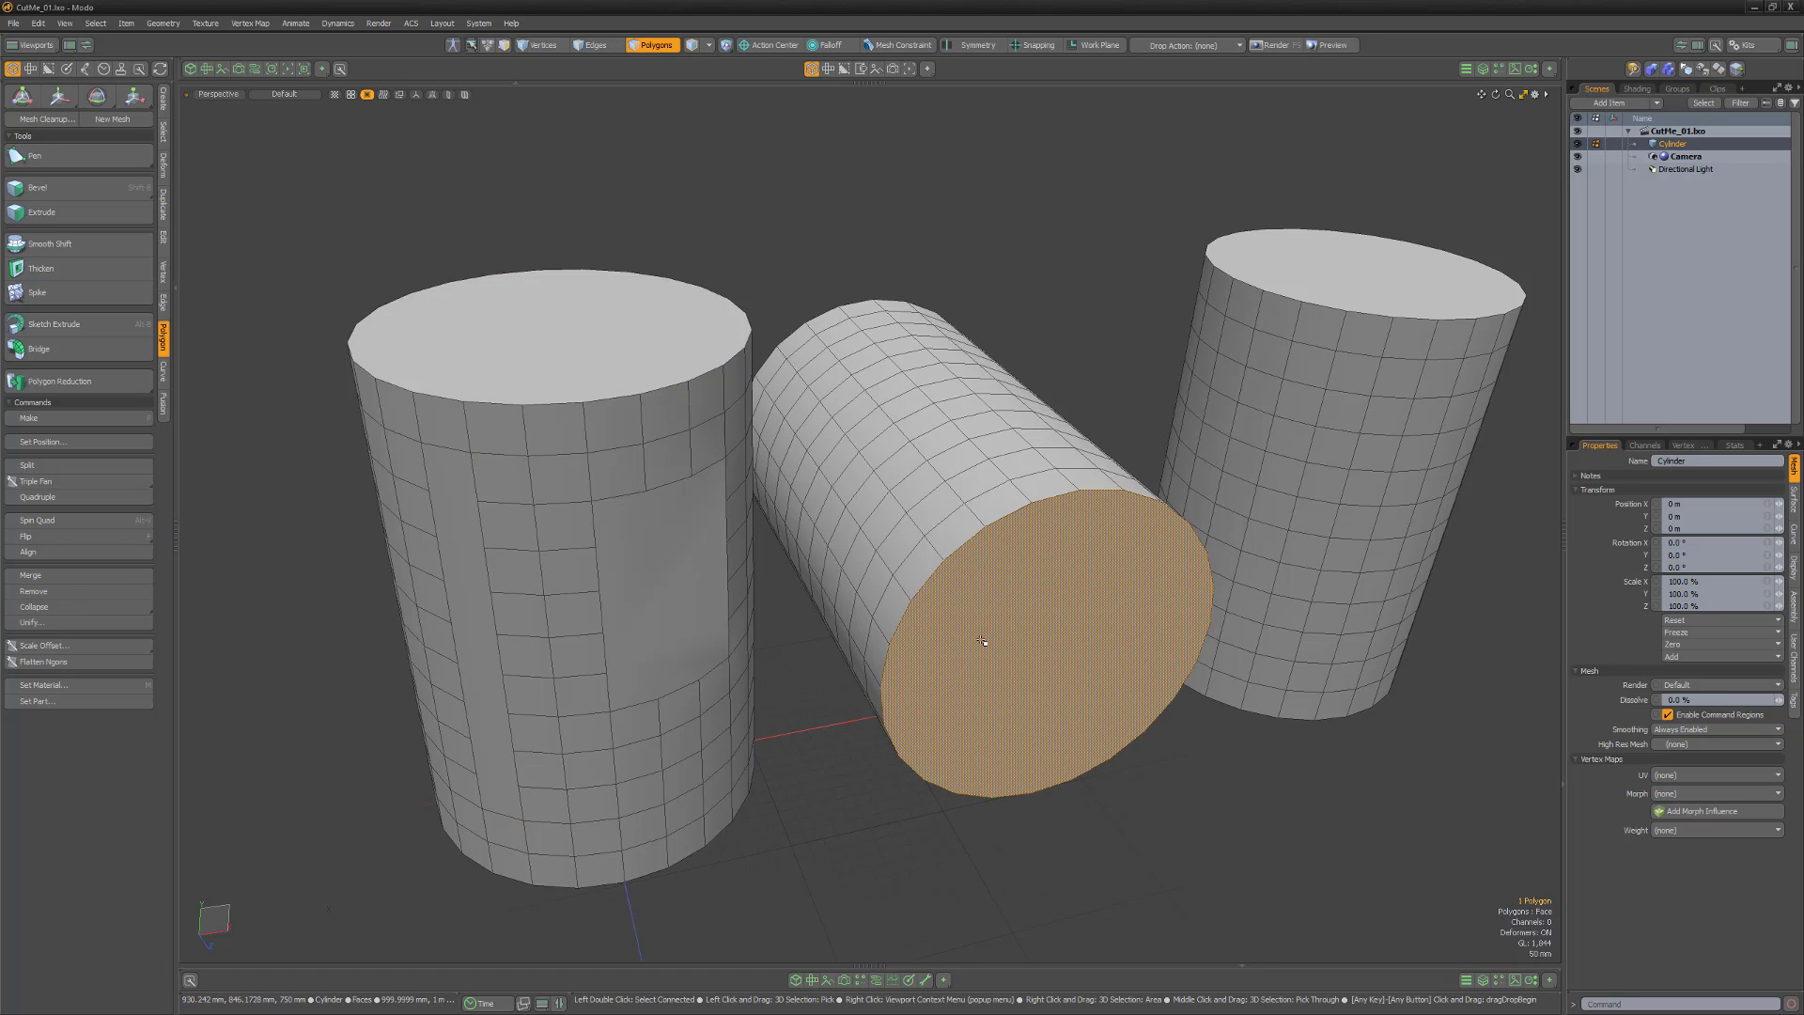
{"action": "left_click", "coordinate": [70, 607]}
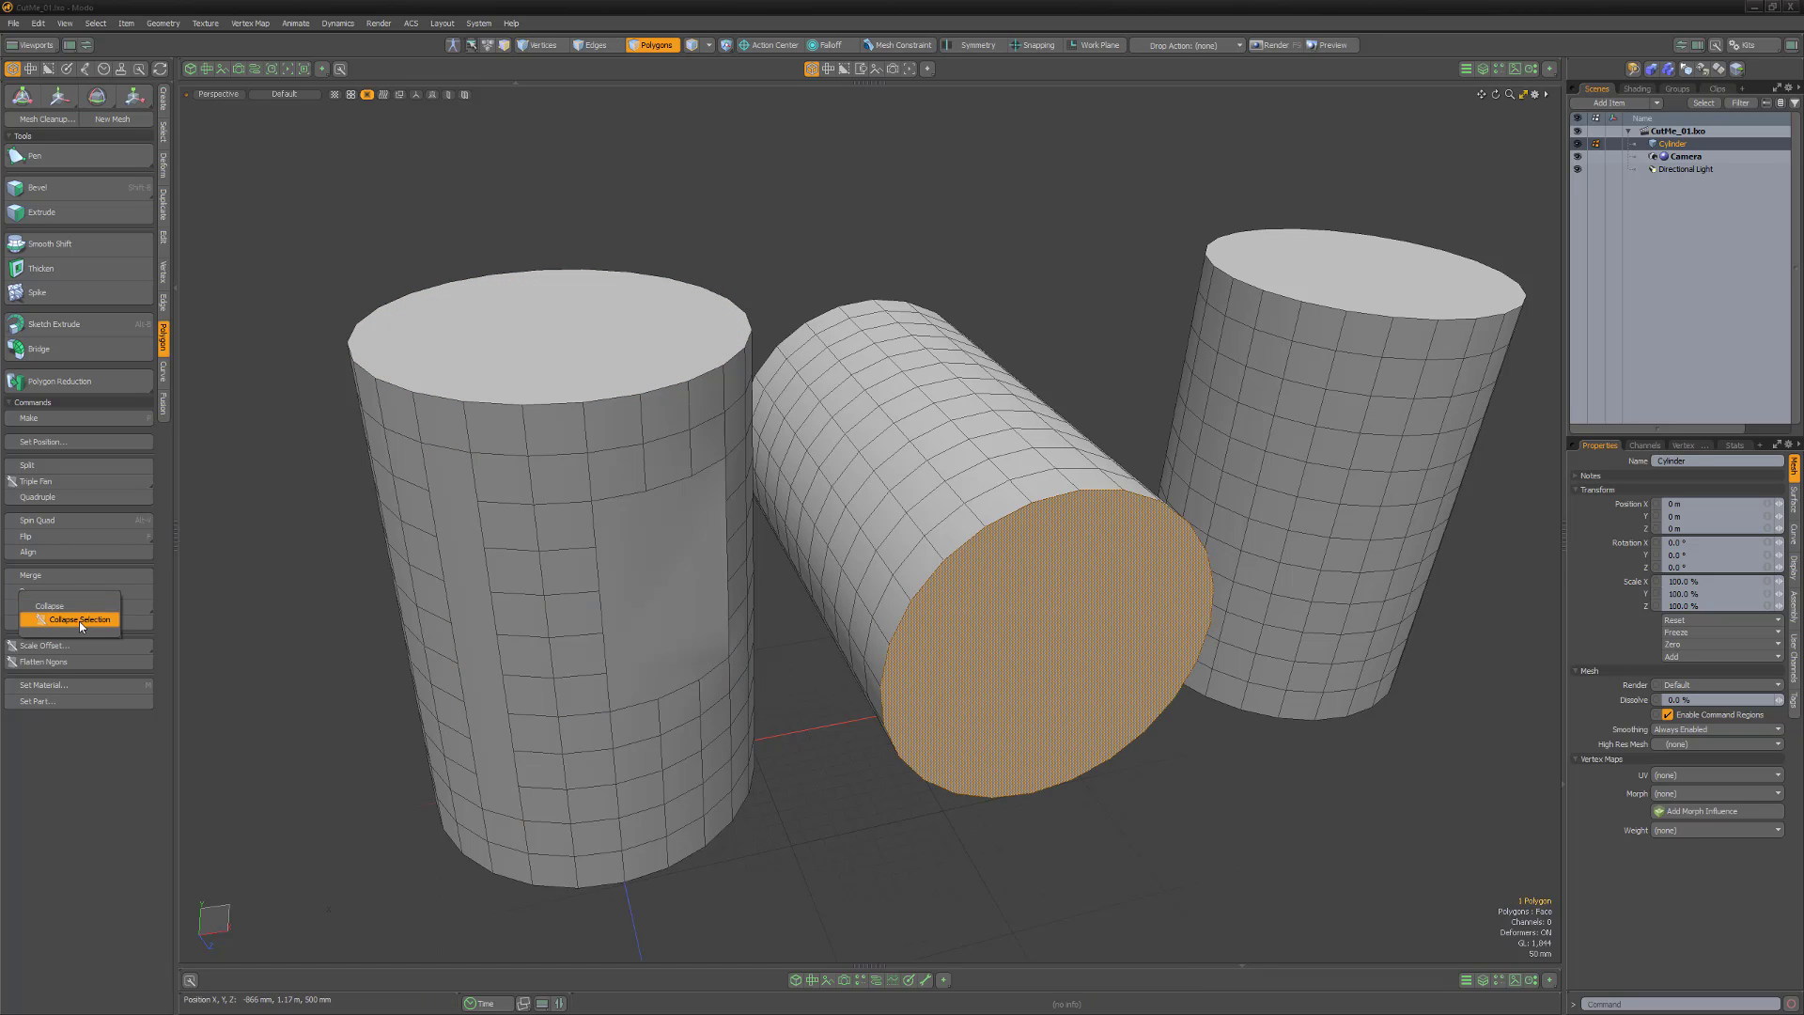
{"action": "left_click", "coordinate": [79, 620]}
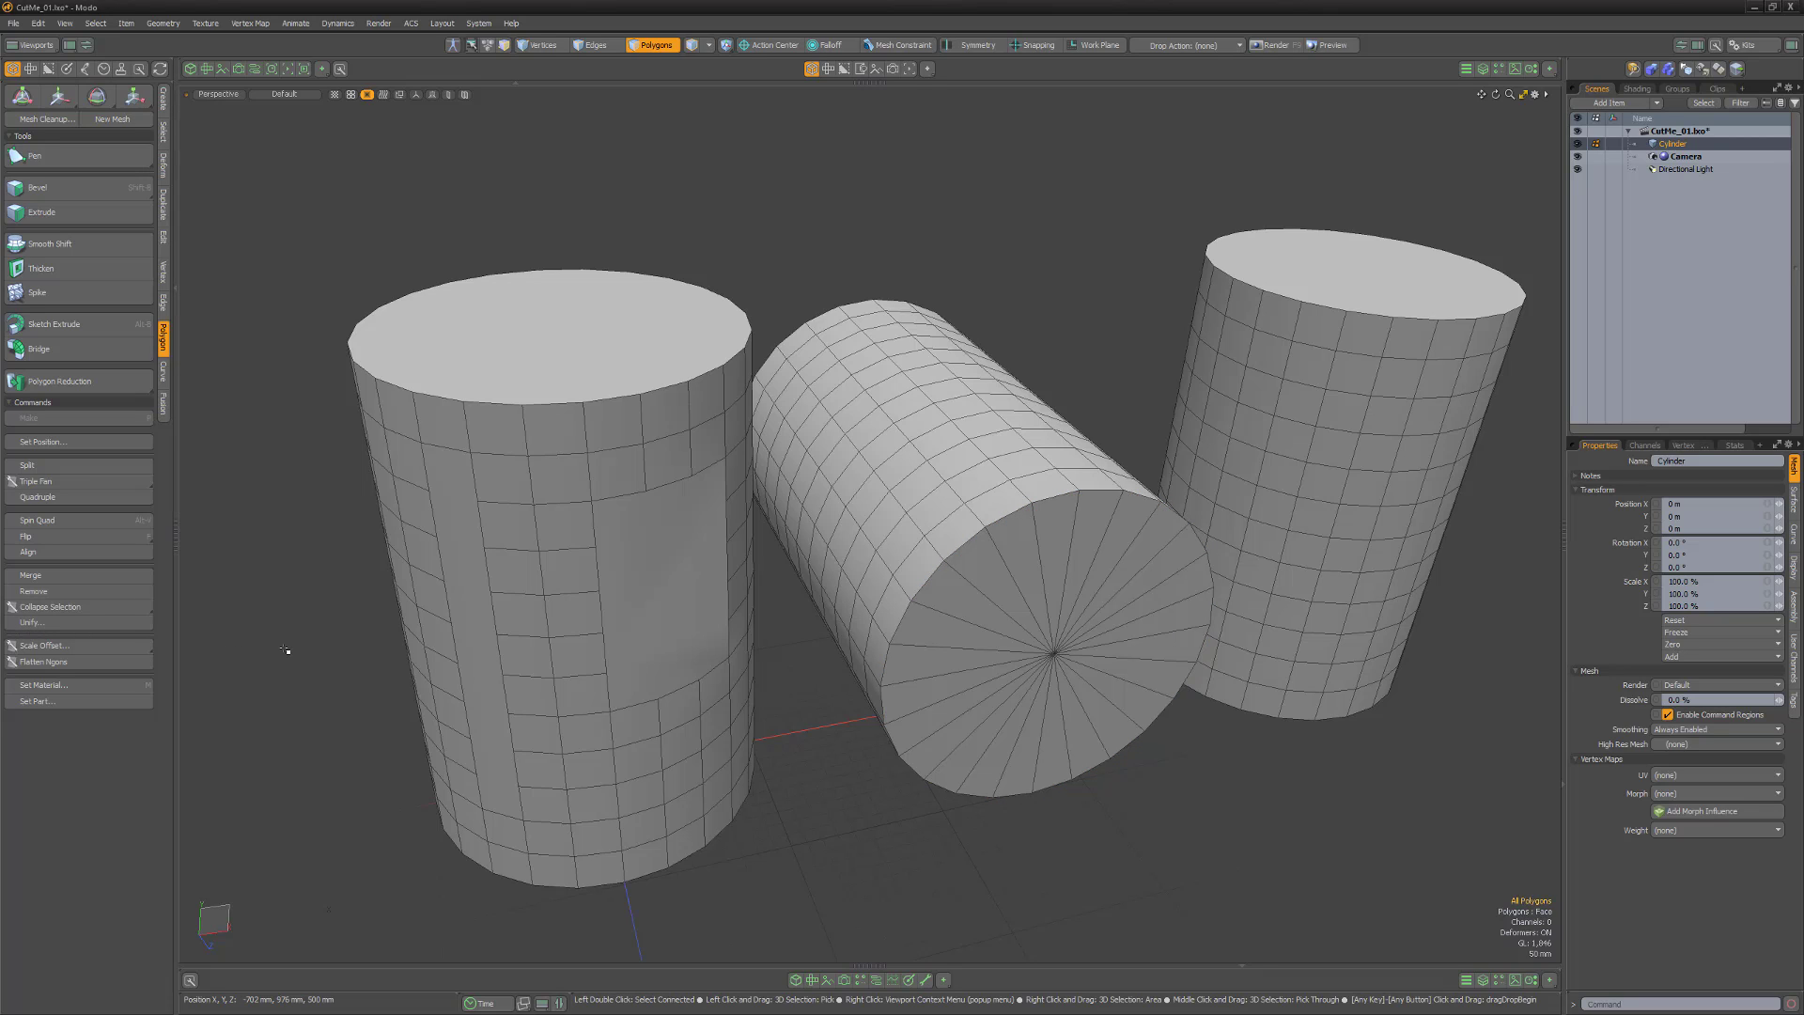
{"action": "key", "text": "ctrl"}
{"action": "key", "text": "ctrl+z"}
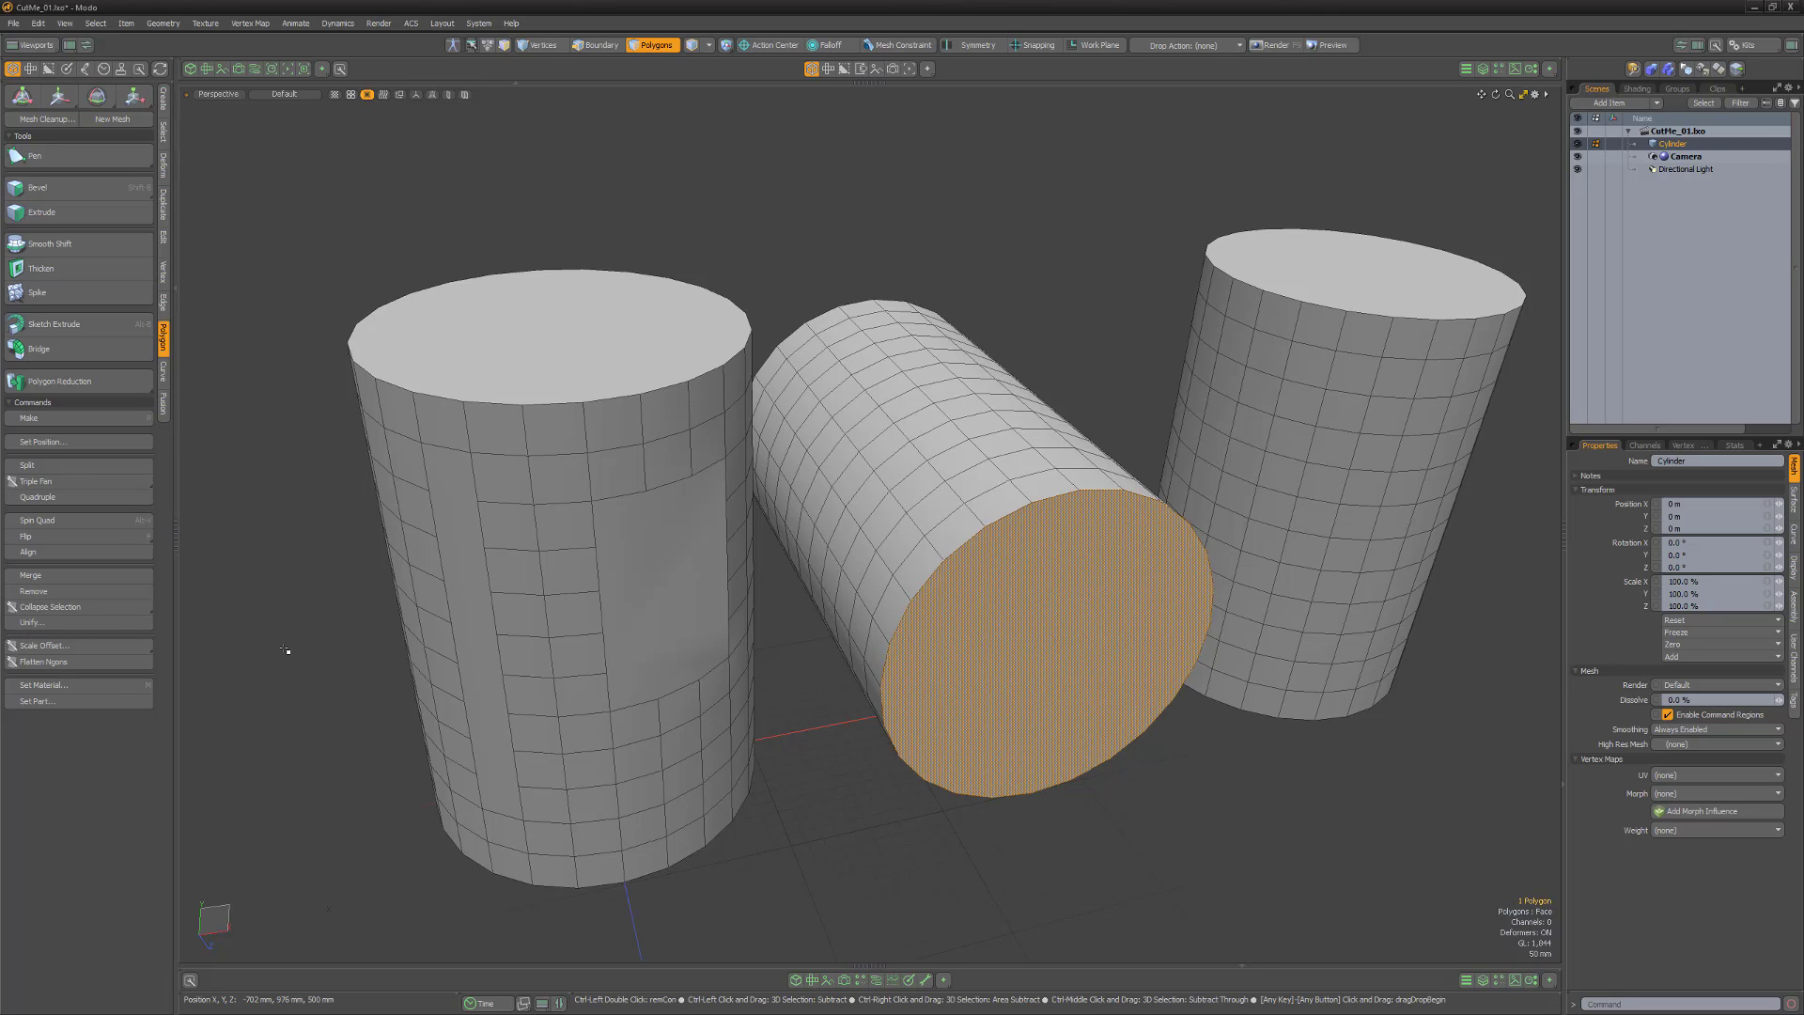
{"action": "key", "text": "ctrl+z"}
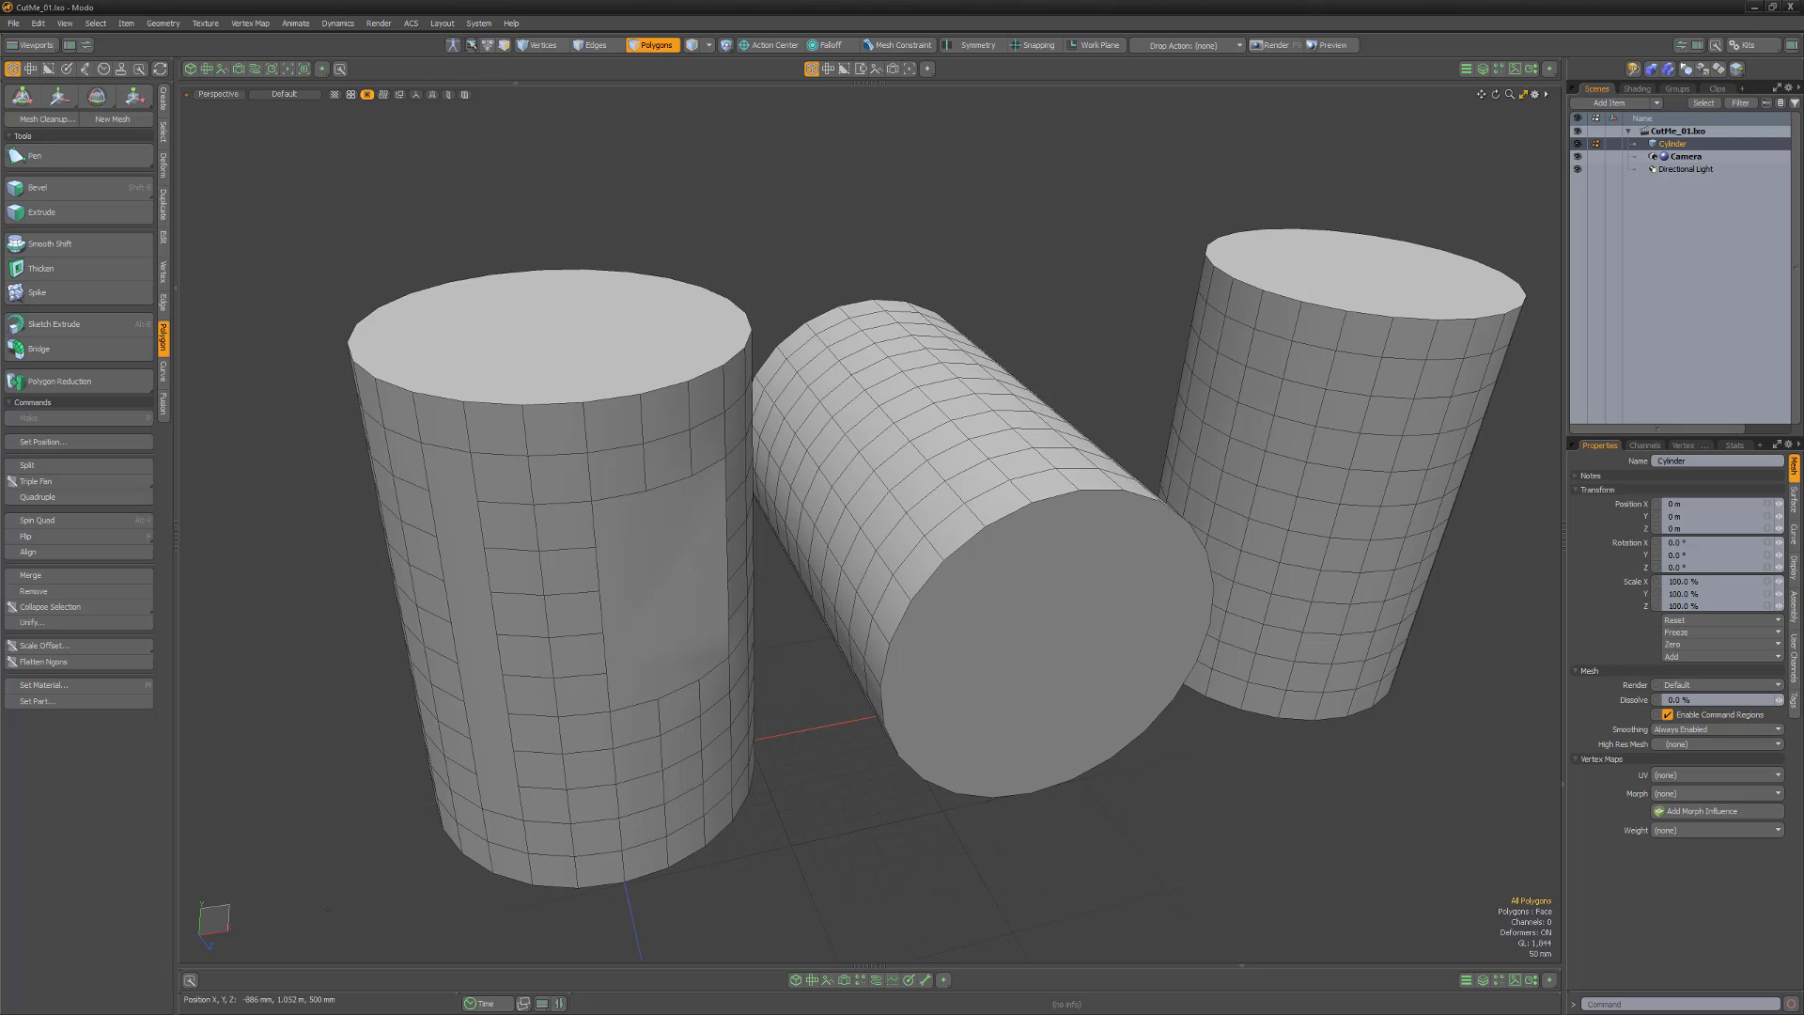
Split the left cylinder's tall narrow polygon and its large side polygon, each between two opposite boundary vertices
{"action": "key", "text": "1"}
{"action": "left_click", "coordinate": [429, 491]}
{"action": "left_click", "coordinate": [478, 501], "text": "shift"}
{"action": "left_click", "coordinate": [79, 464]}
{"action": "left_click", "coordinate": [647, 490]}
{"action": "left_click", "coordinate": [657, 699], "text": "shift"}
{"action": "left_click", "coordinate": [79, 464]}
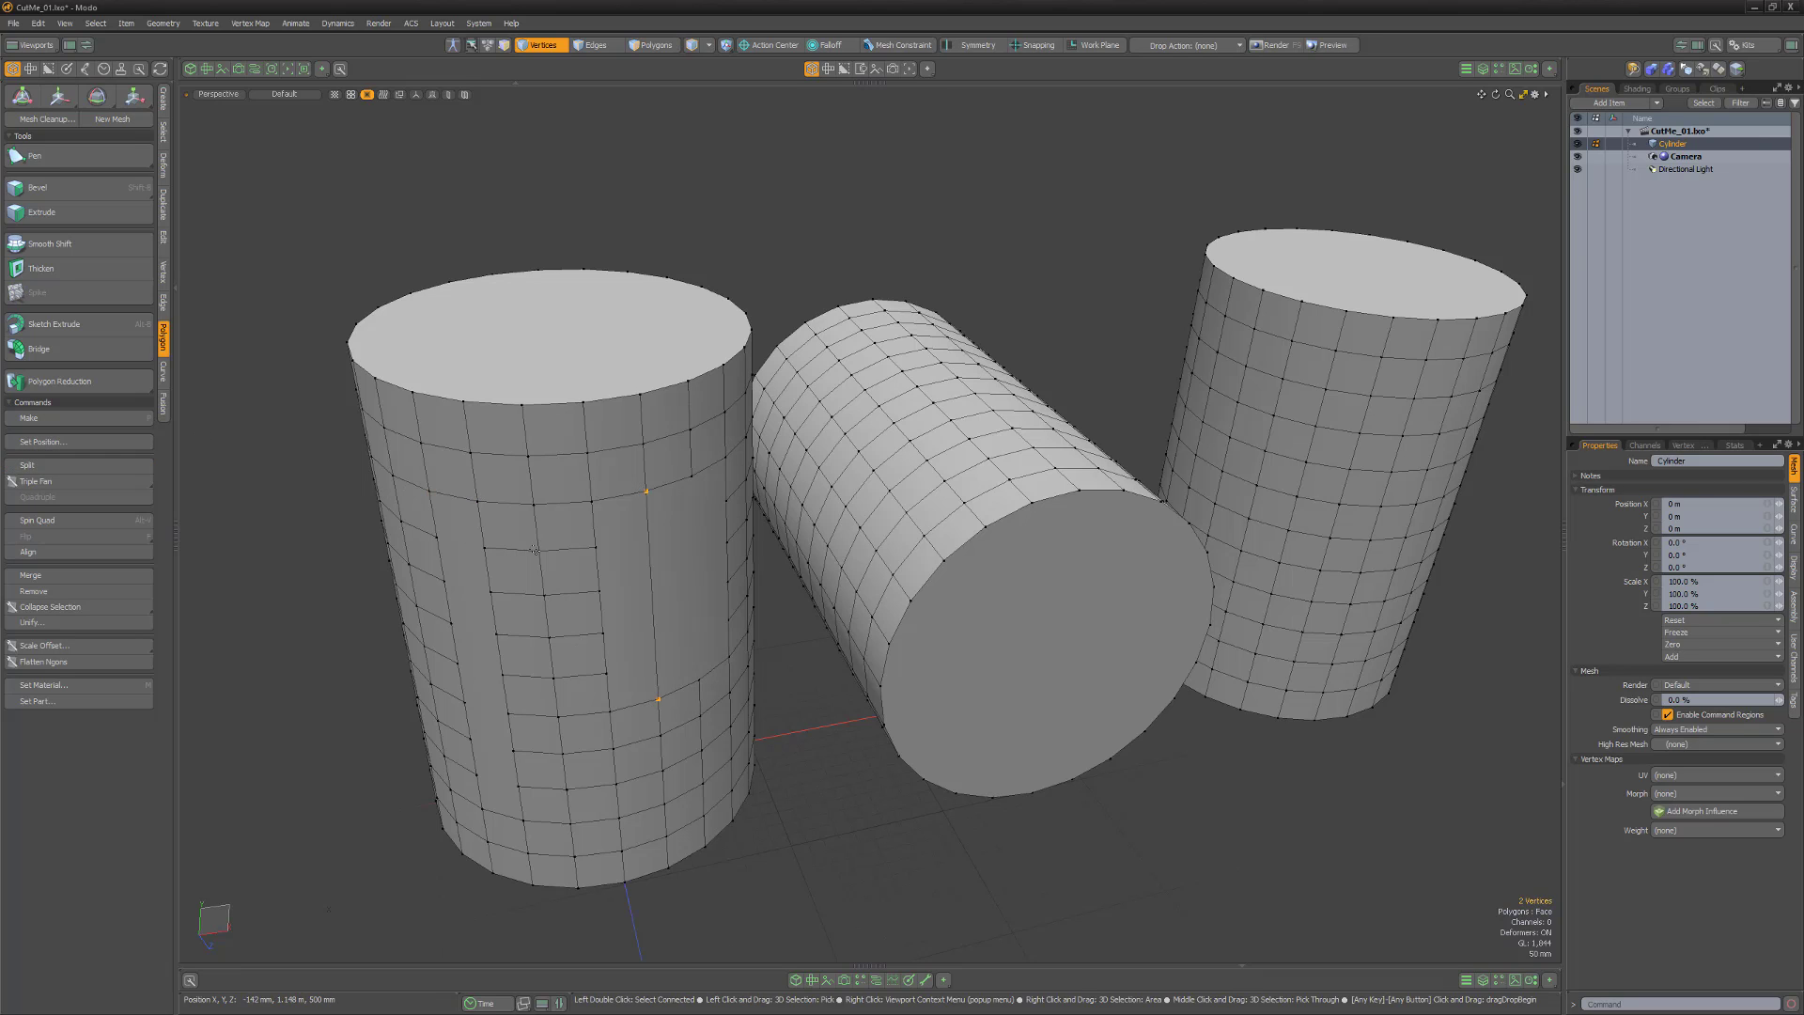
Split a small side quad of the left cylinder diagonally and the middle cylinder's front cap vertically between vertex pairs
{"action": "left_click", "coordinate": [538, 551]}
{"action": "left_click", "coordinate": [598, 591], "text": "shift"}
{"action": "left_click", "coordinate": [66, 465]}
{"action": "left_click", "coordinate": [1031, 502]}
{"action": "left_click", "coordinate": [1032, 792], "text": "shift"}
{"action": "left_click", "coordinate": [60, 464]}
Undo all the vertex-to-vertex polygon splits on the left and middle cylinders
{"action": "key", "text": "ctrl+z"}
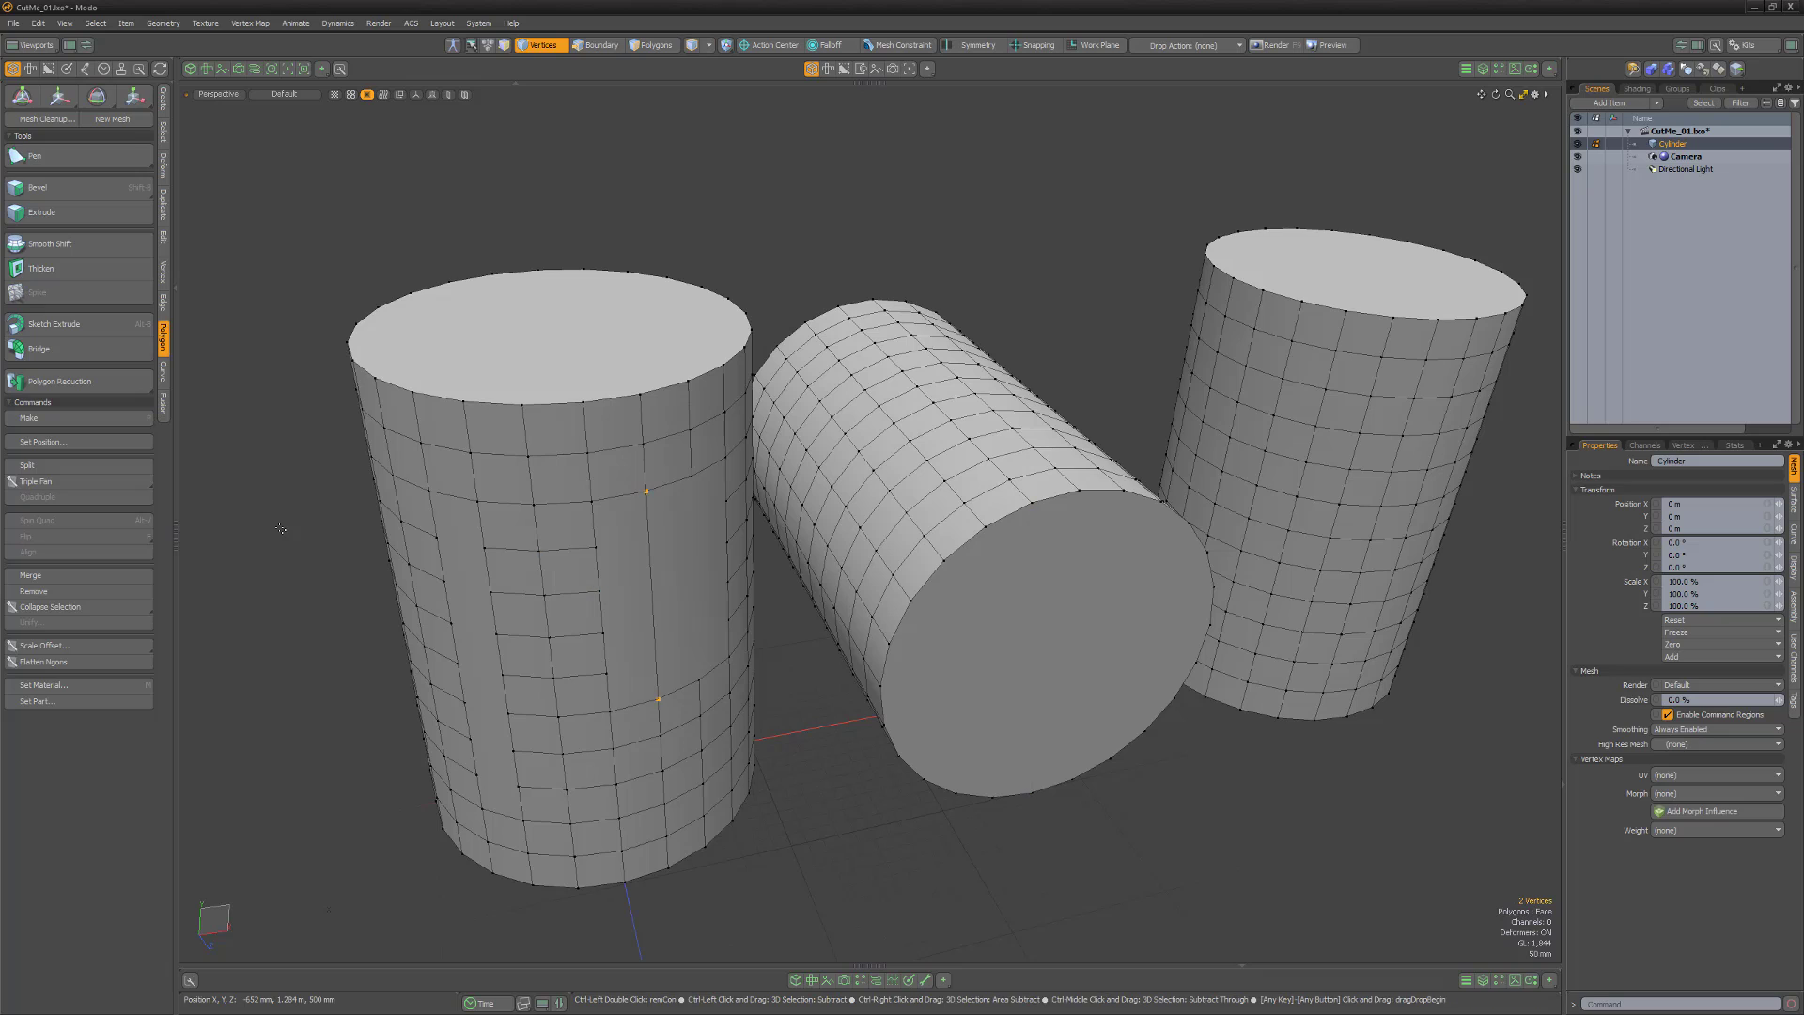
{"action": "key", "text": "ctrl+z"}
{"action": "key", "text": "ctrl+z"}
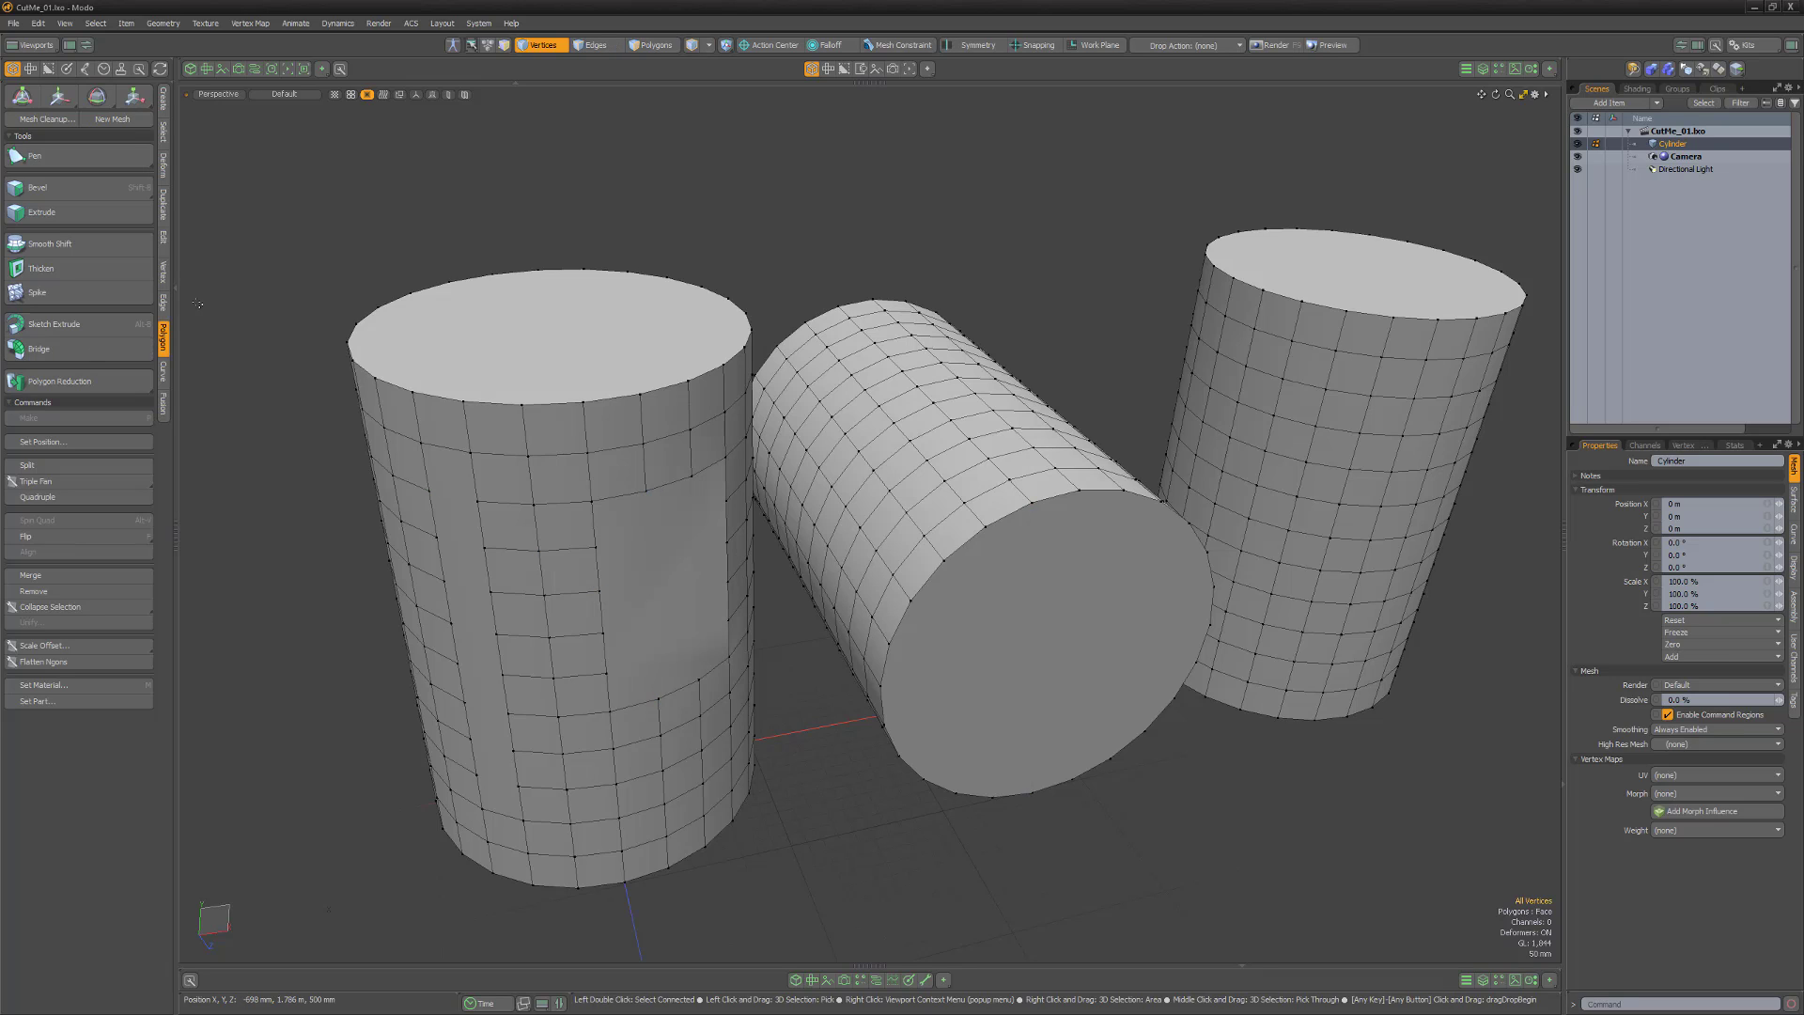
Use Add Loop to insert one edge loop each on the left and middle cylinders and three on the right cylinder
{"action": "left_click", "coordinate": [163, 303]}
{"action": "left_click", "coordinate": [101, 291]}
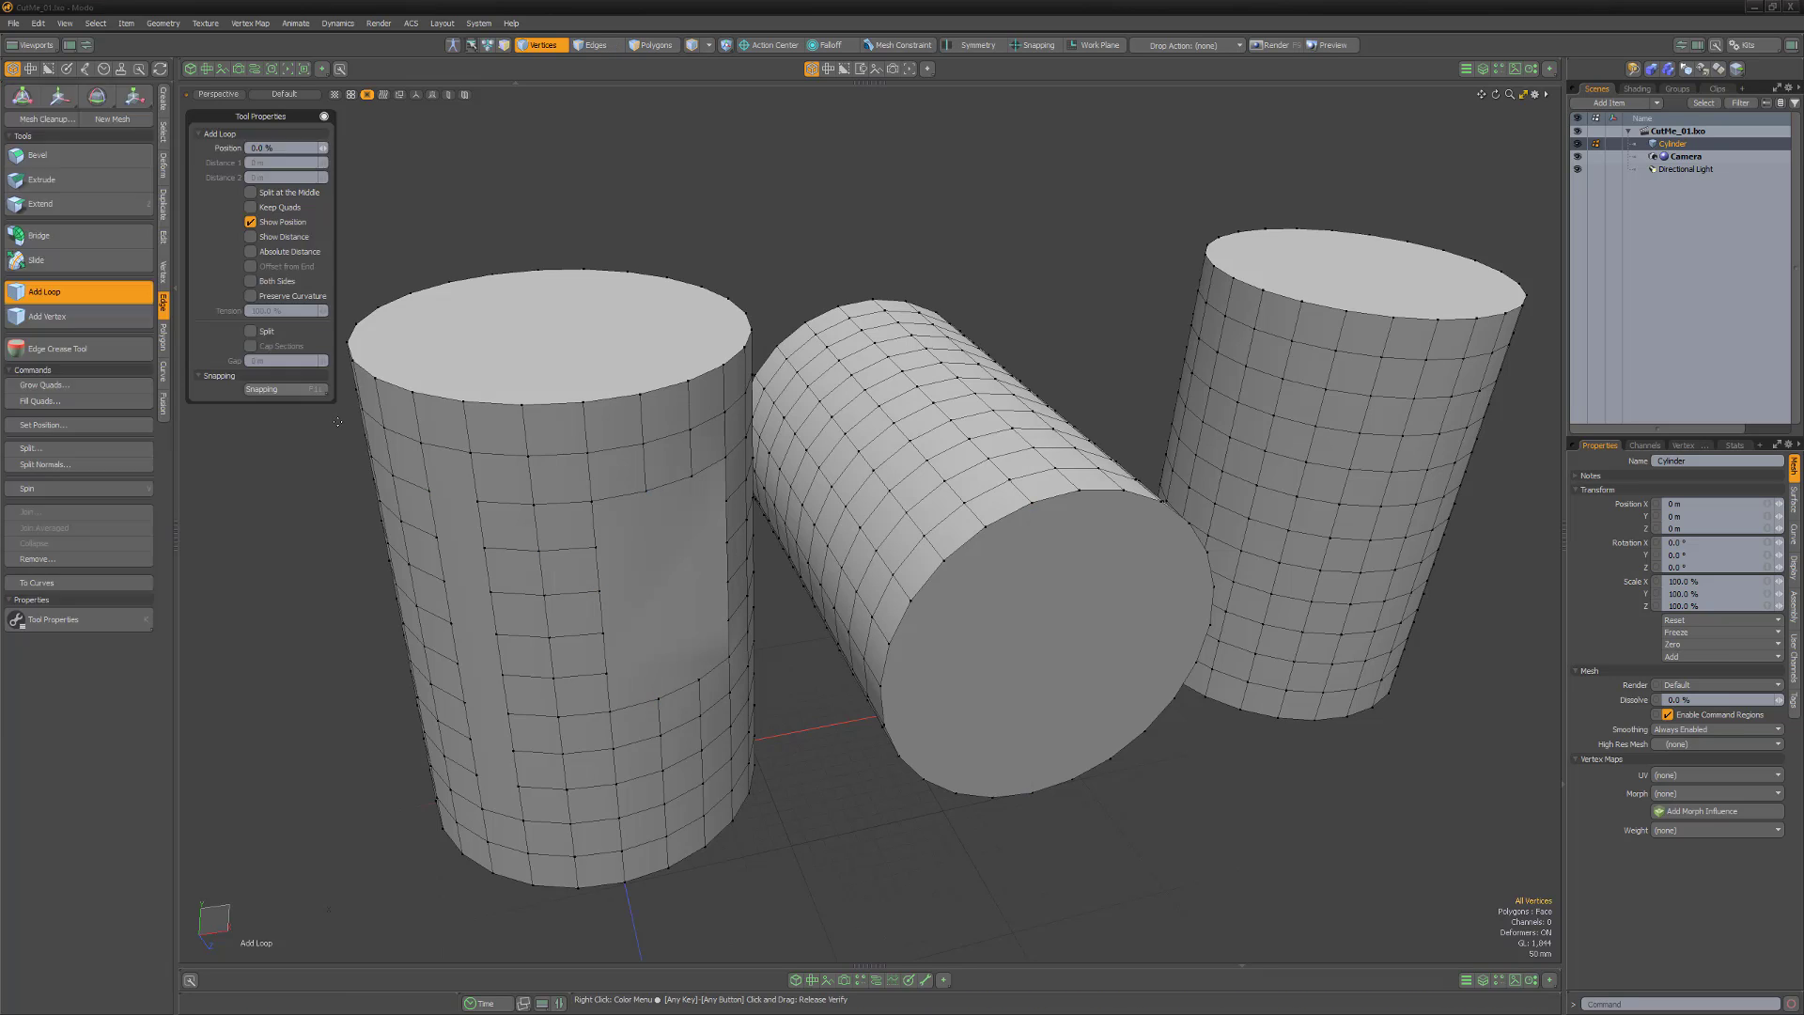
{"action": "left_click", "coordinate": [641, 413]}
{"action": "left_click", "coordinate": [1022, 437], "text": "shift"}
{"action": "left_click", "coordinate": [1339, 330], "text": "shift"}
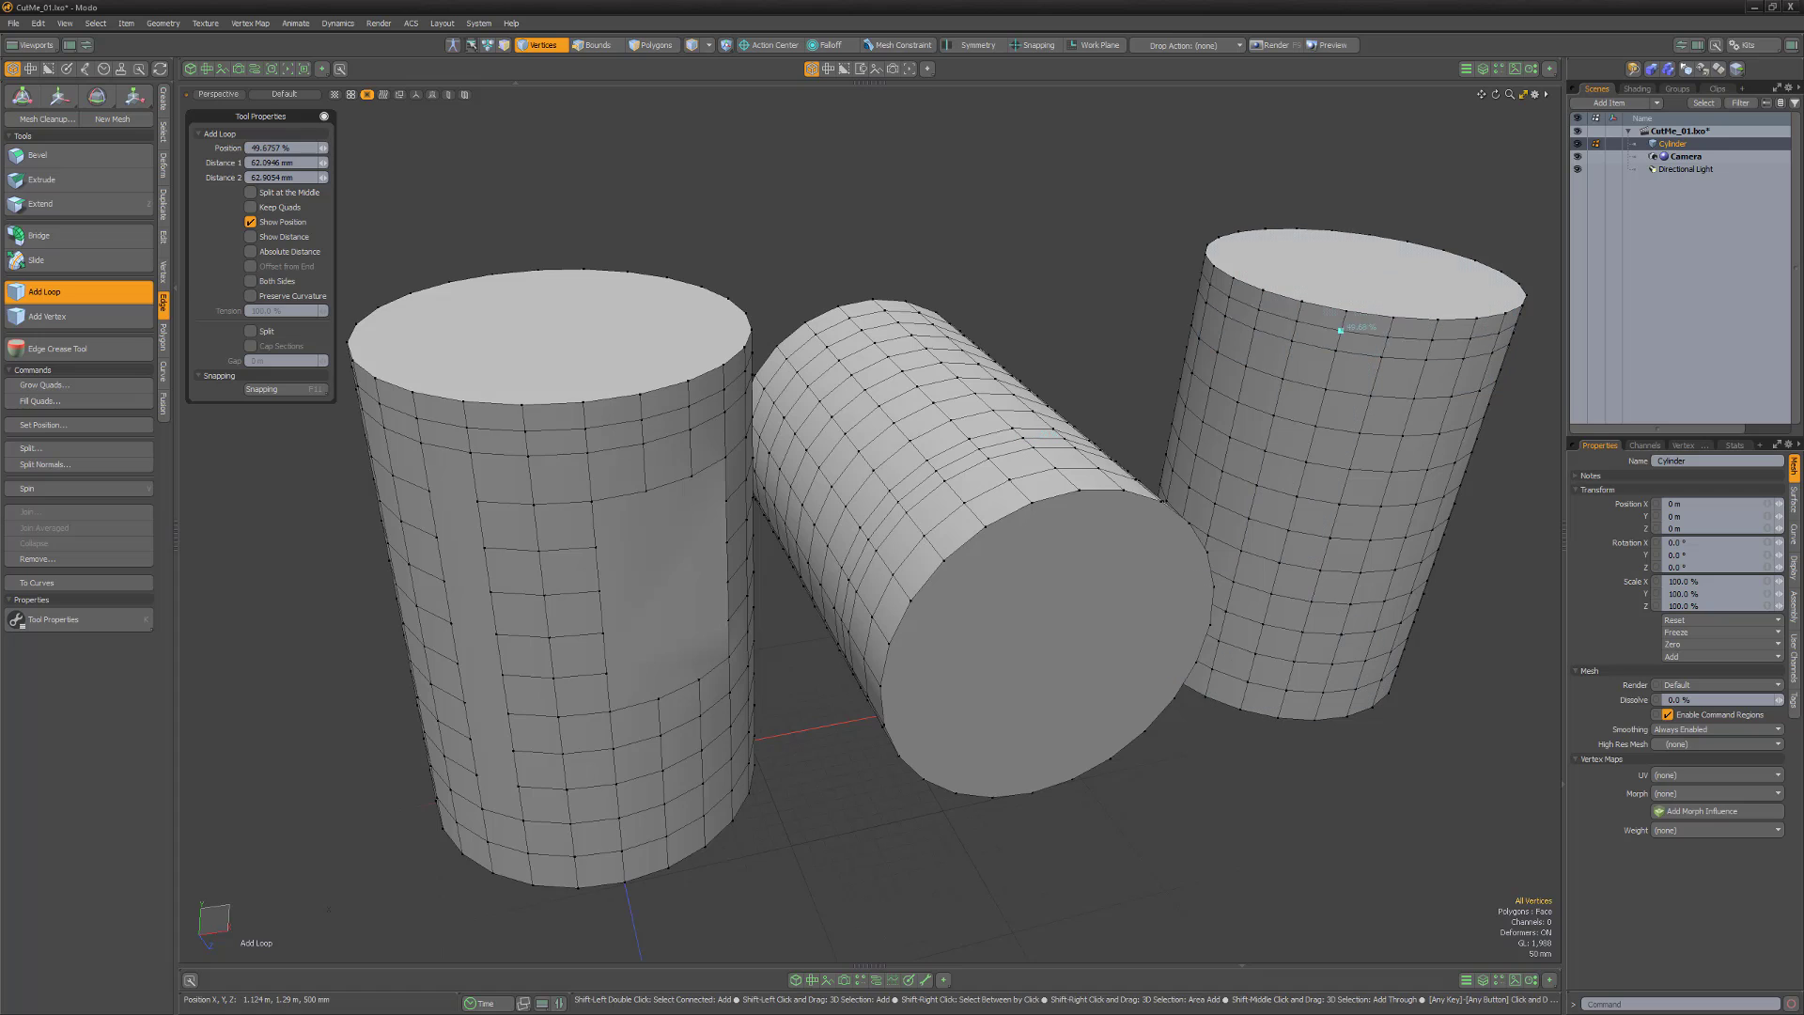
{"action": "left_click", "coordinate": [1361, 423], "text": "shift"}
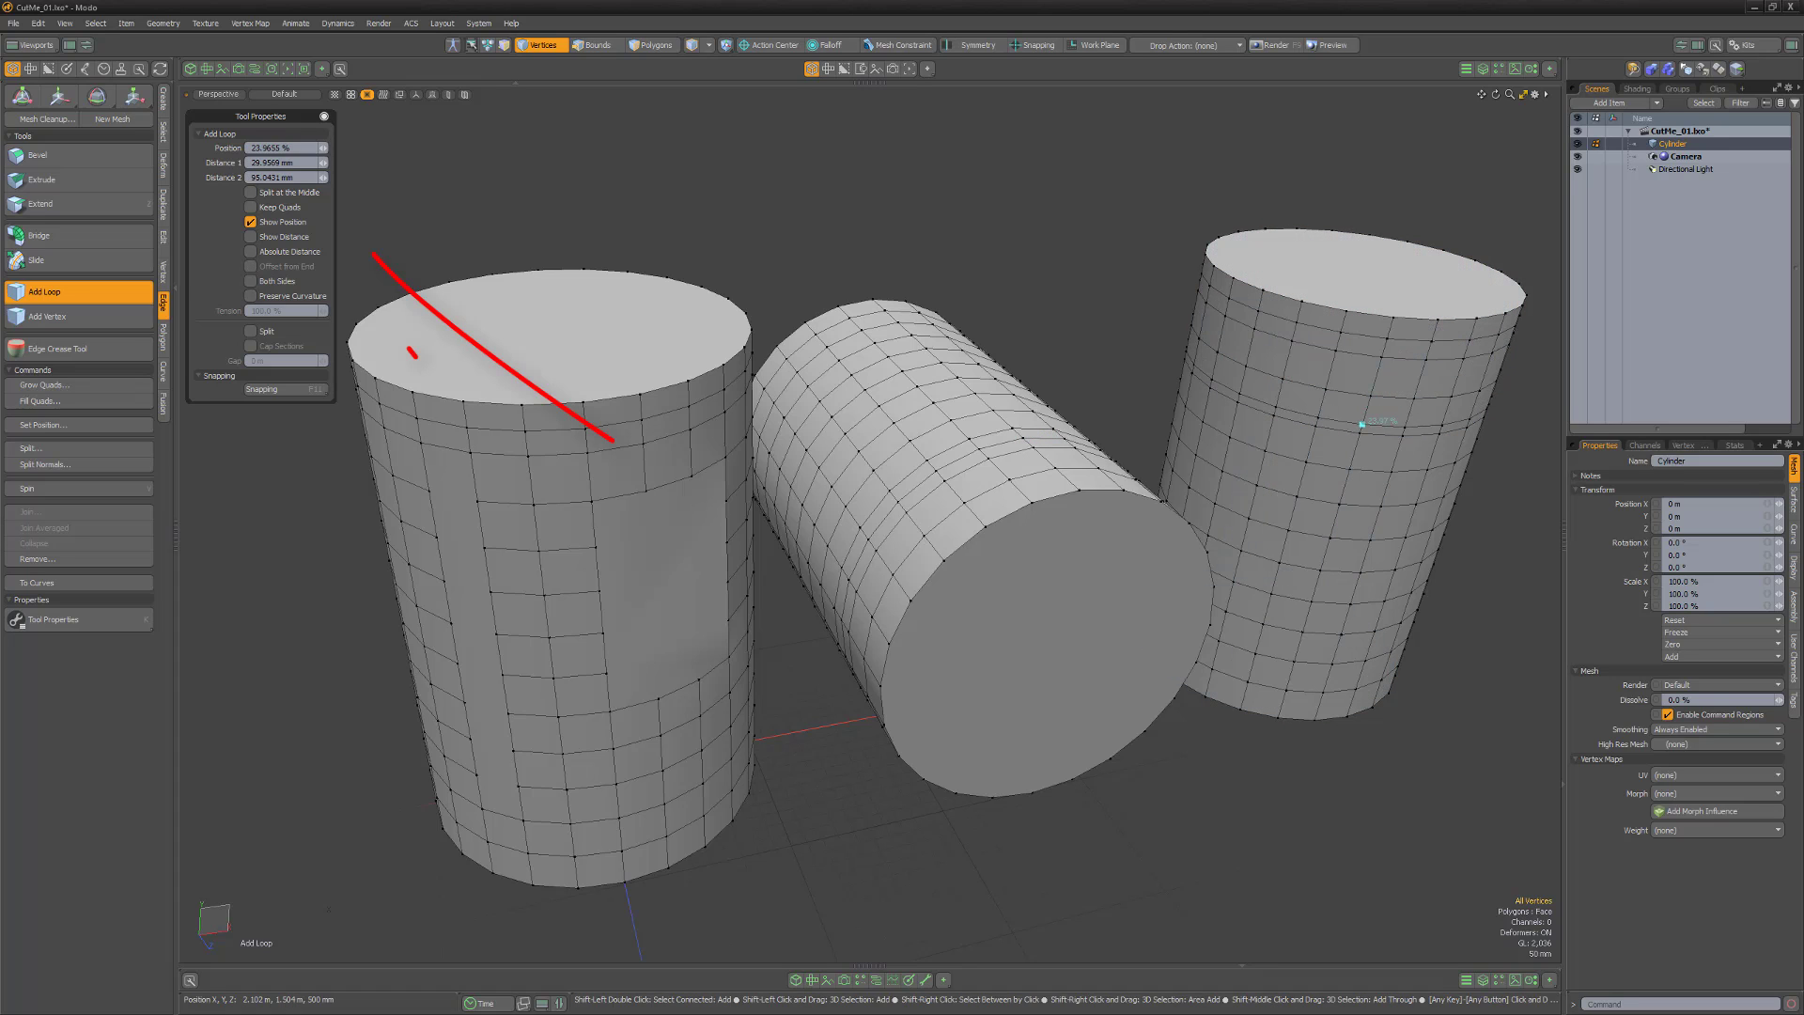
{"action": "left_click", "coordinate": [1373, 470], "text": "shift"}
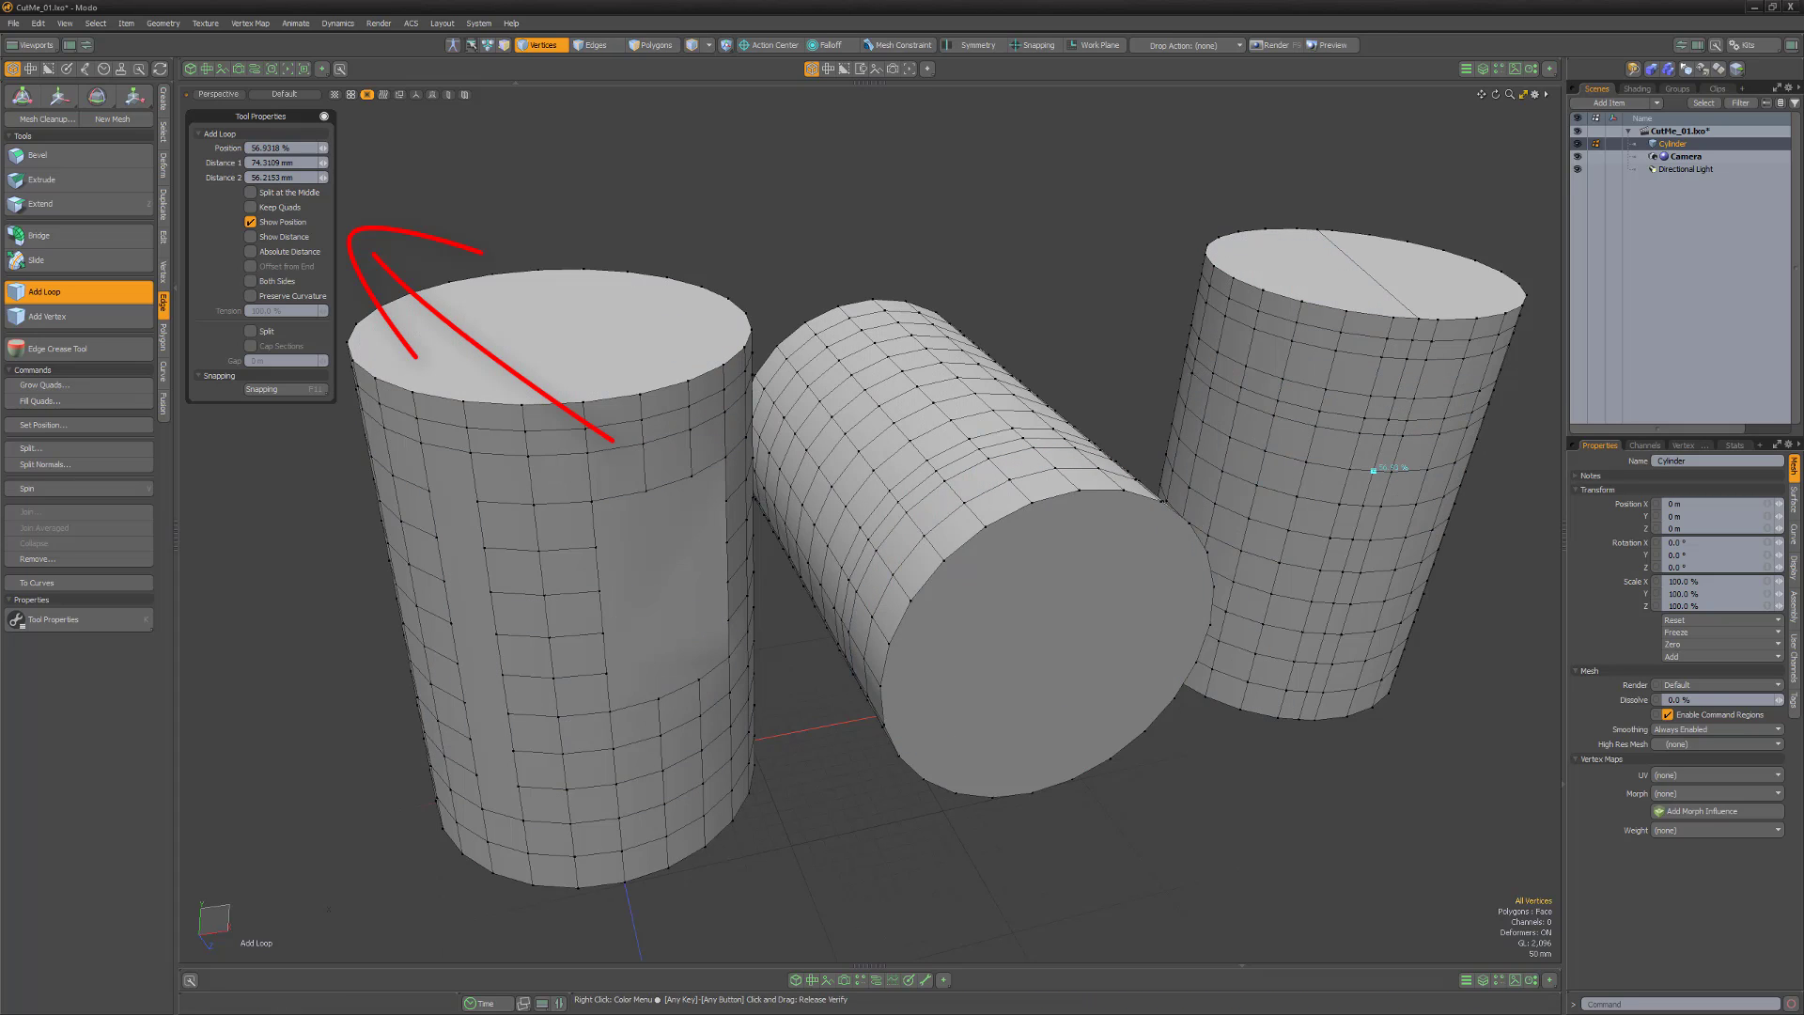
Apply Fill Quads without the grid pattern to the left cylinder's top cap
{"action": "key", "text": "3"}
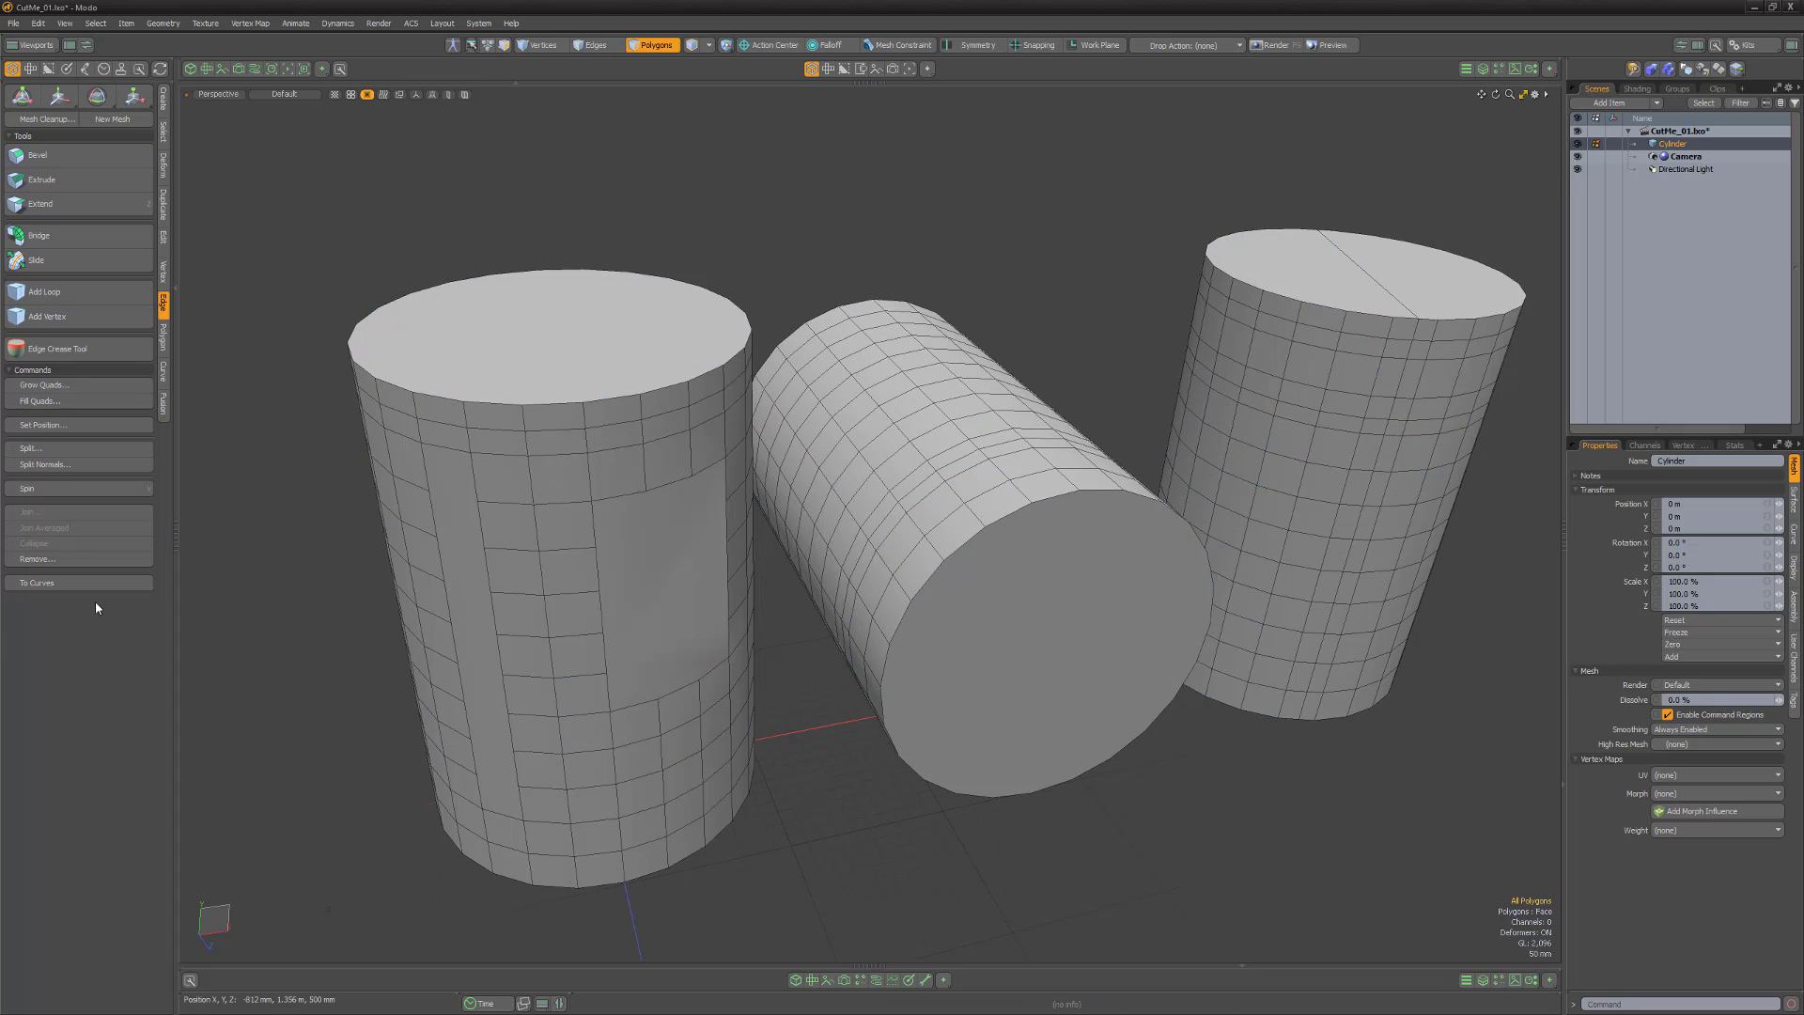
{"action": "left_click", "coordinate": [508, 367]}
{"action": "left_click", "coordinate": [125, 411]}
{"action": "left_click", "coordinate": [798, 662]}
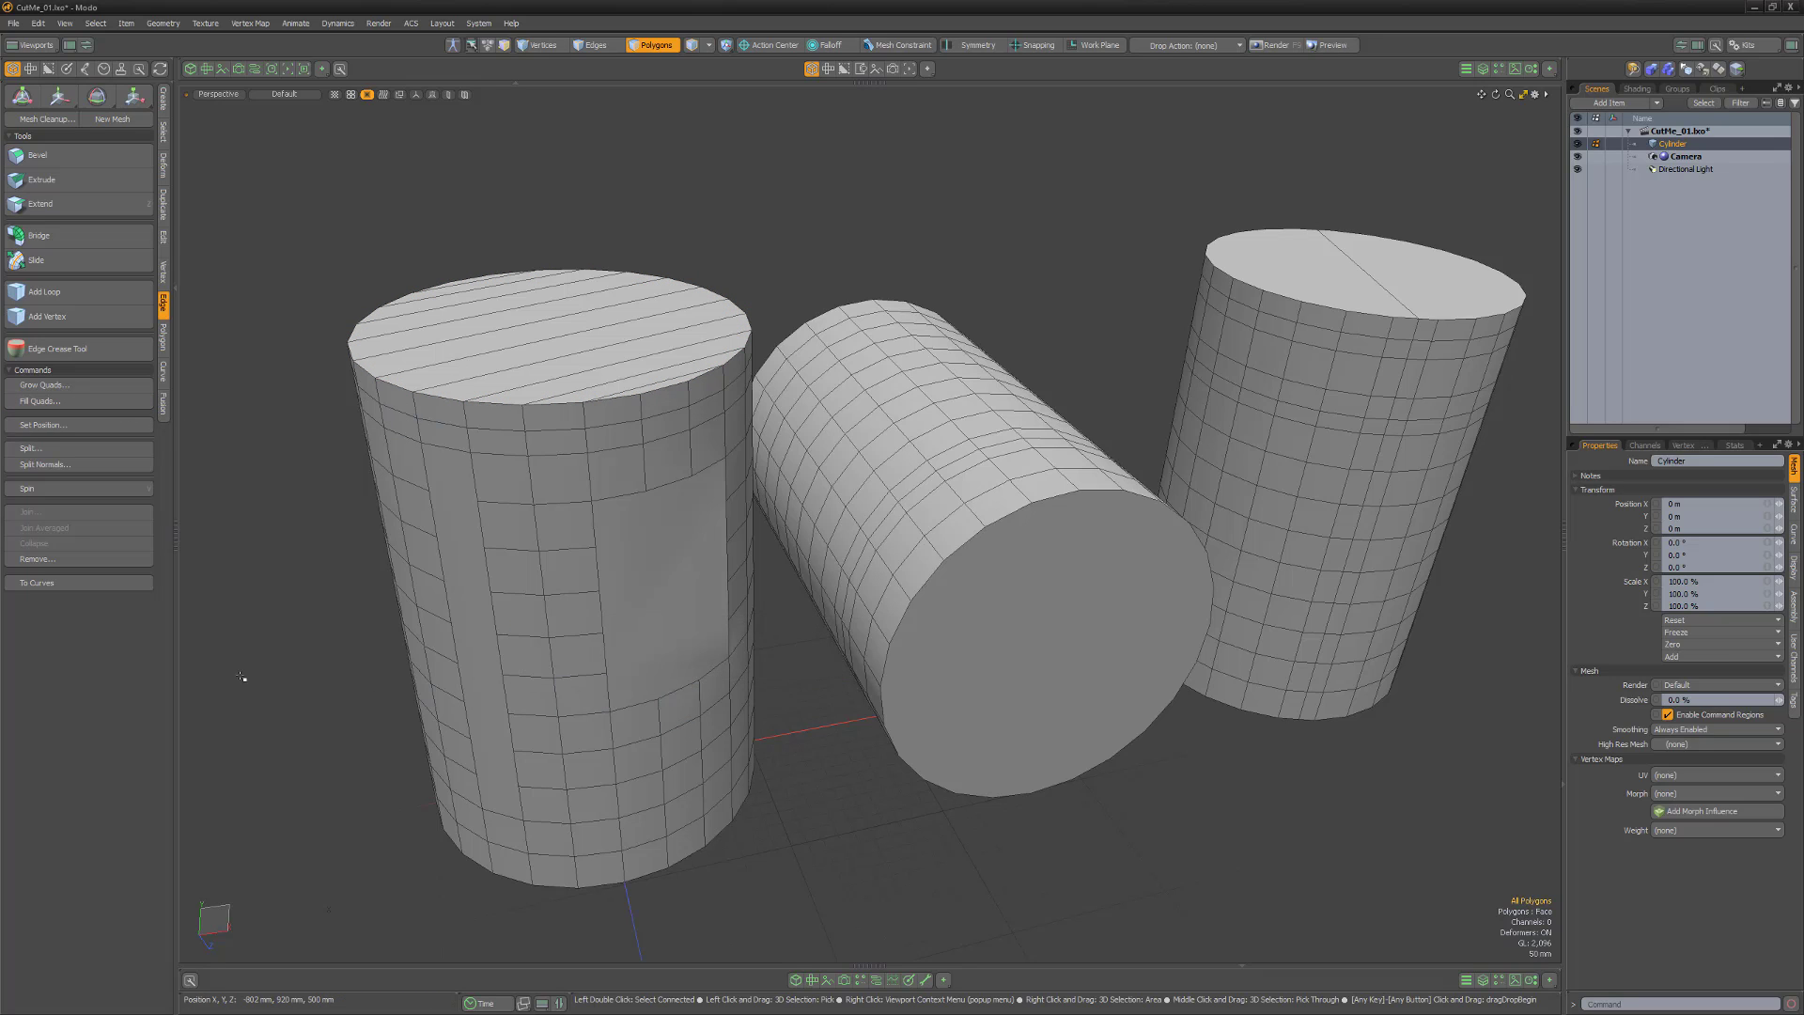
Apply Fill Quads with Grid Pattern to the left cylinder's large side polygon and the middle cylinder's front cap
{"action": "left_click", "coordinate": [658, 583]}
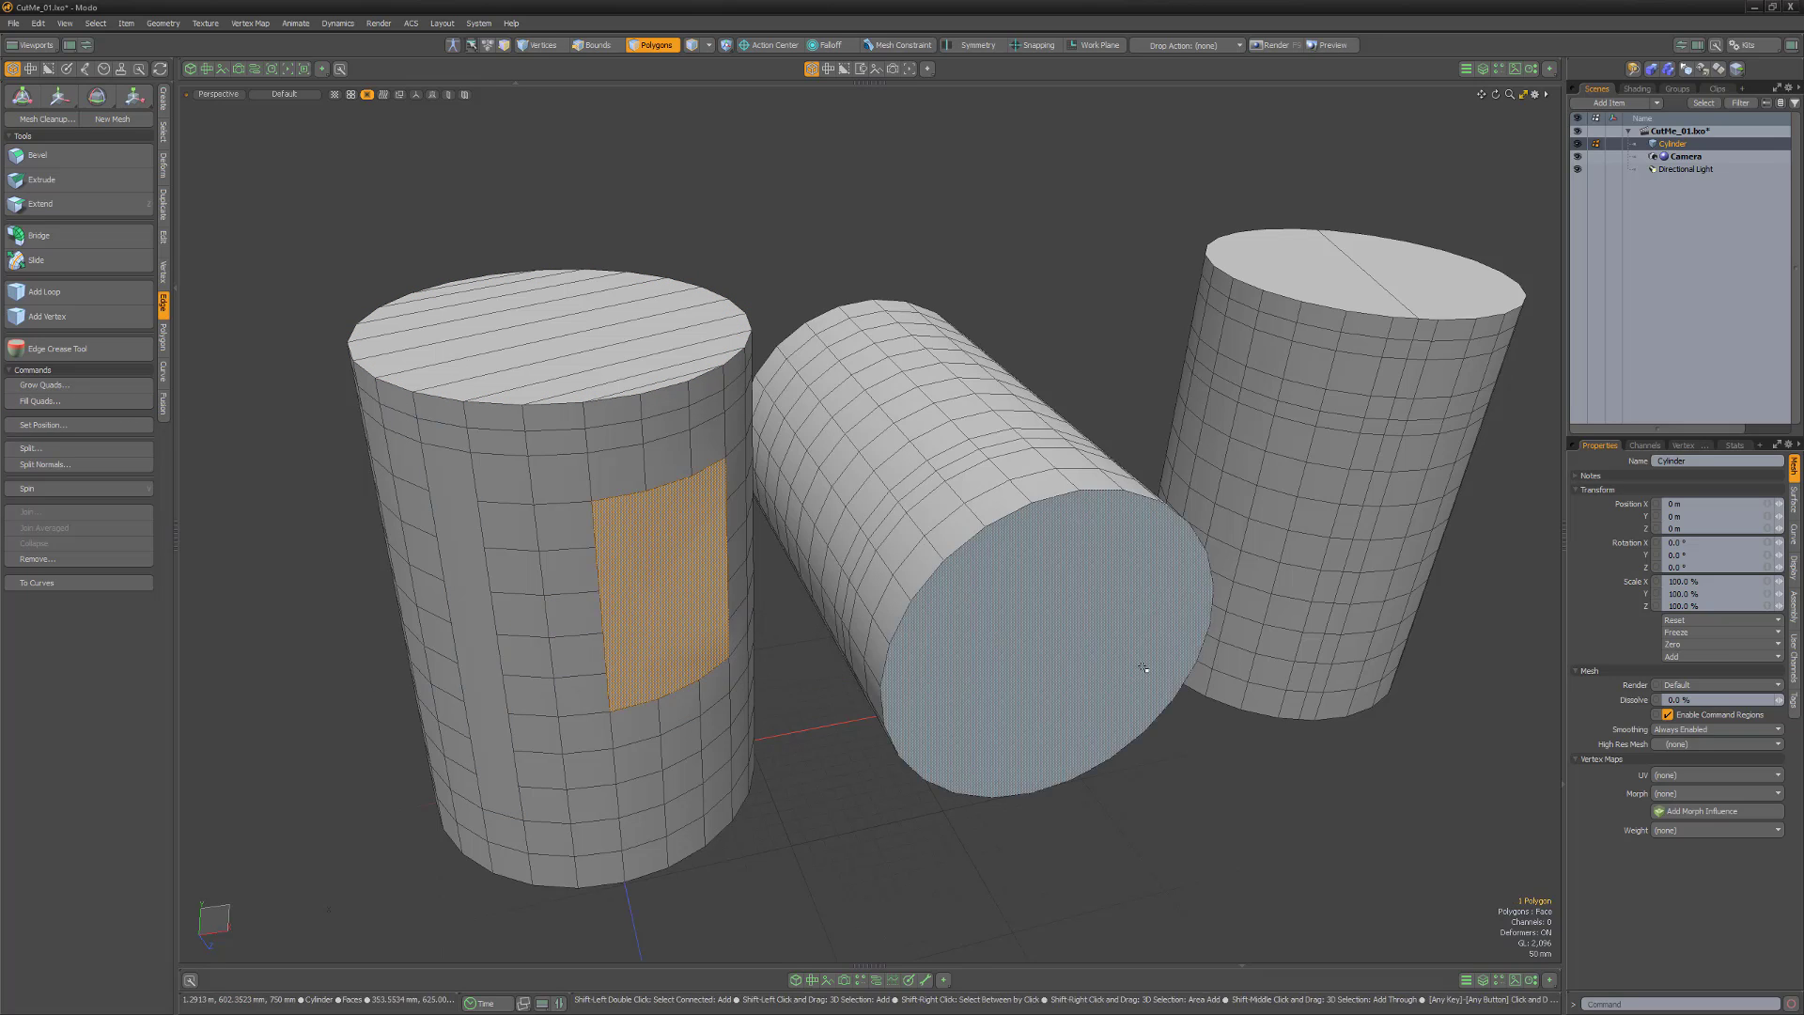
{"action": "left_click", "coordinate": [1088, 652], "text": "shift"}
{"action": "left_click", "coordinate": [57, 401]}
{"action": "left_click", "coordinate": [627, 646]}
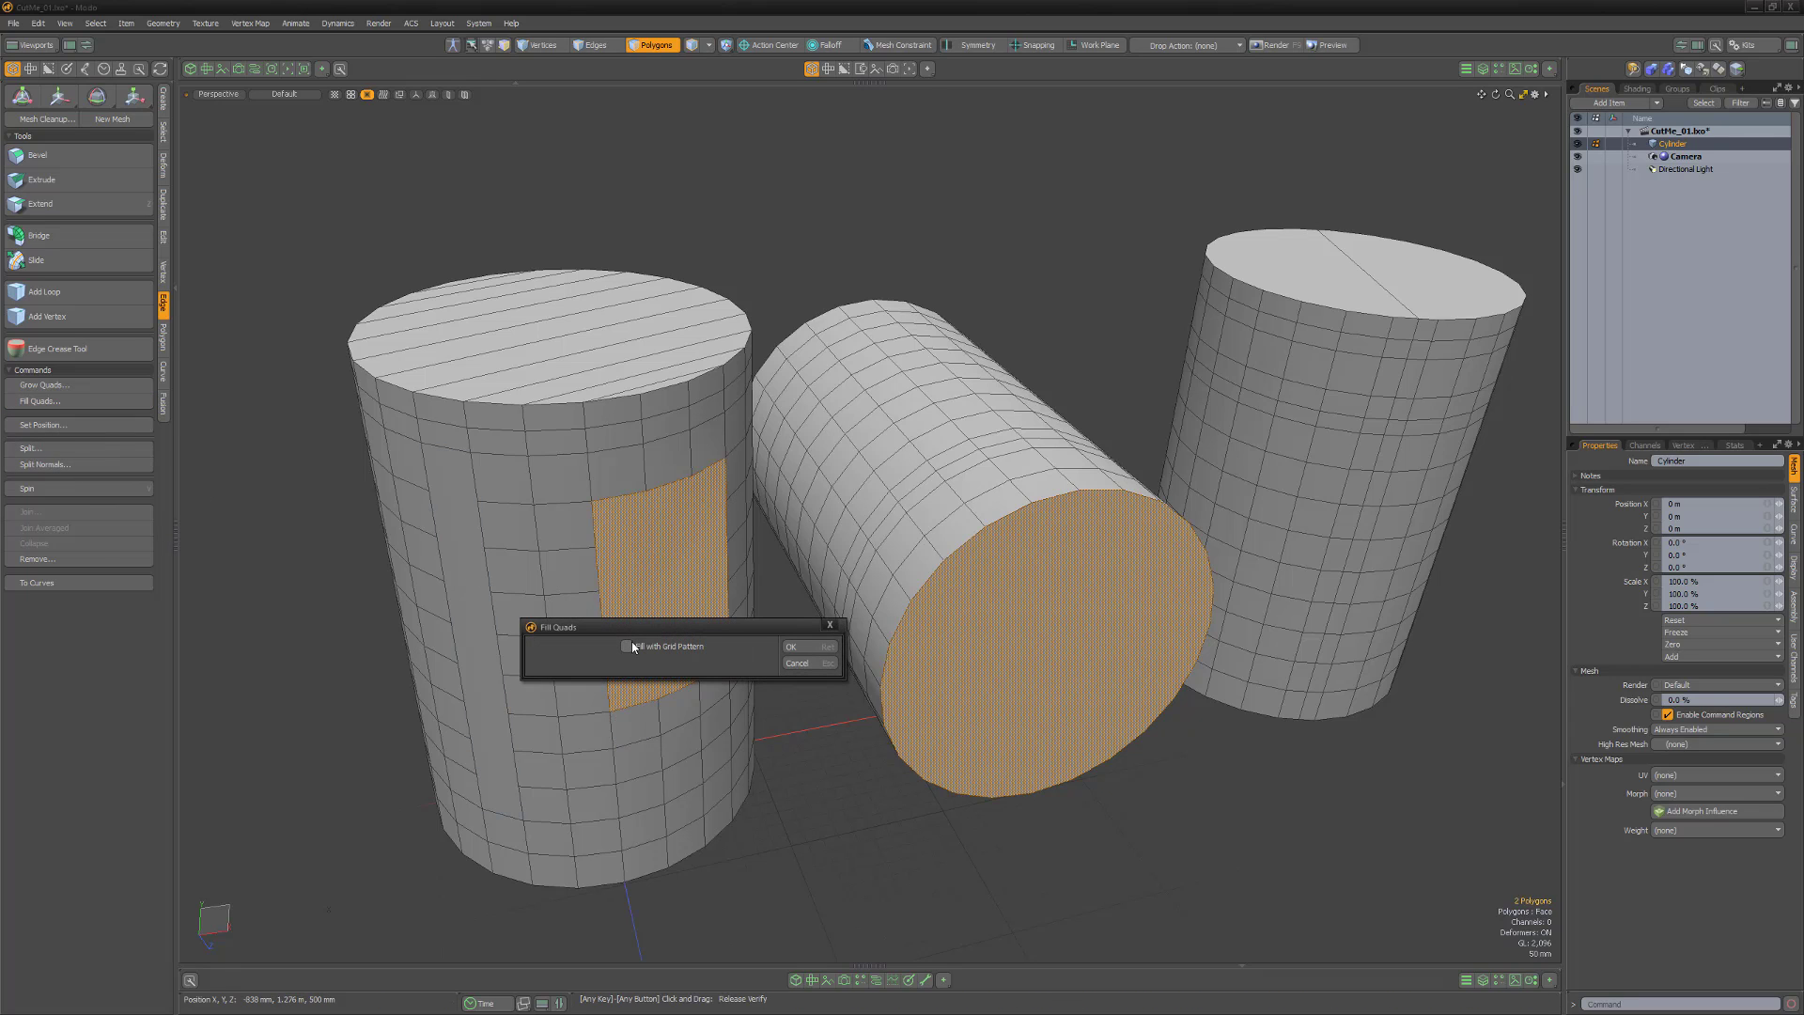
{"action": "left_click", "coordinate": [821, 646]}
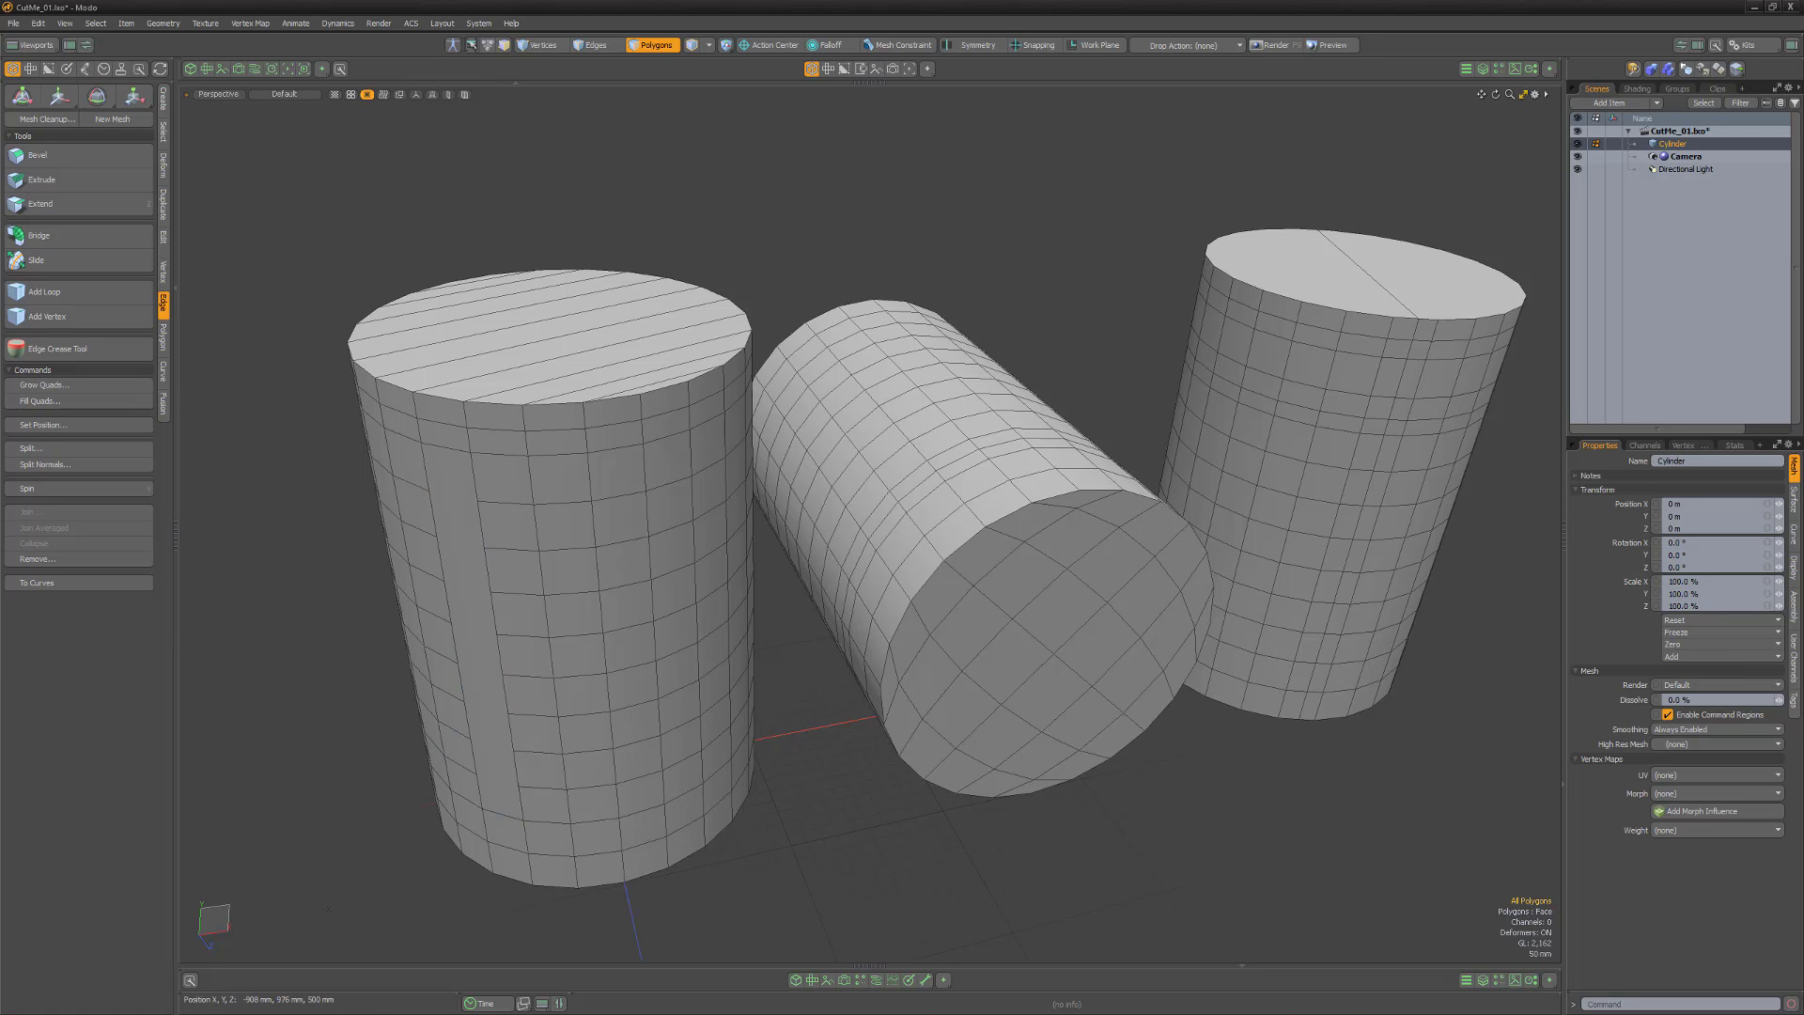
Cut a straight diagonal Polygon Slice from above the left cylinder's top cap to the middle cylinder's front cap
{"action": "left_click", "coordinate": [163, 235]}
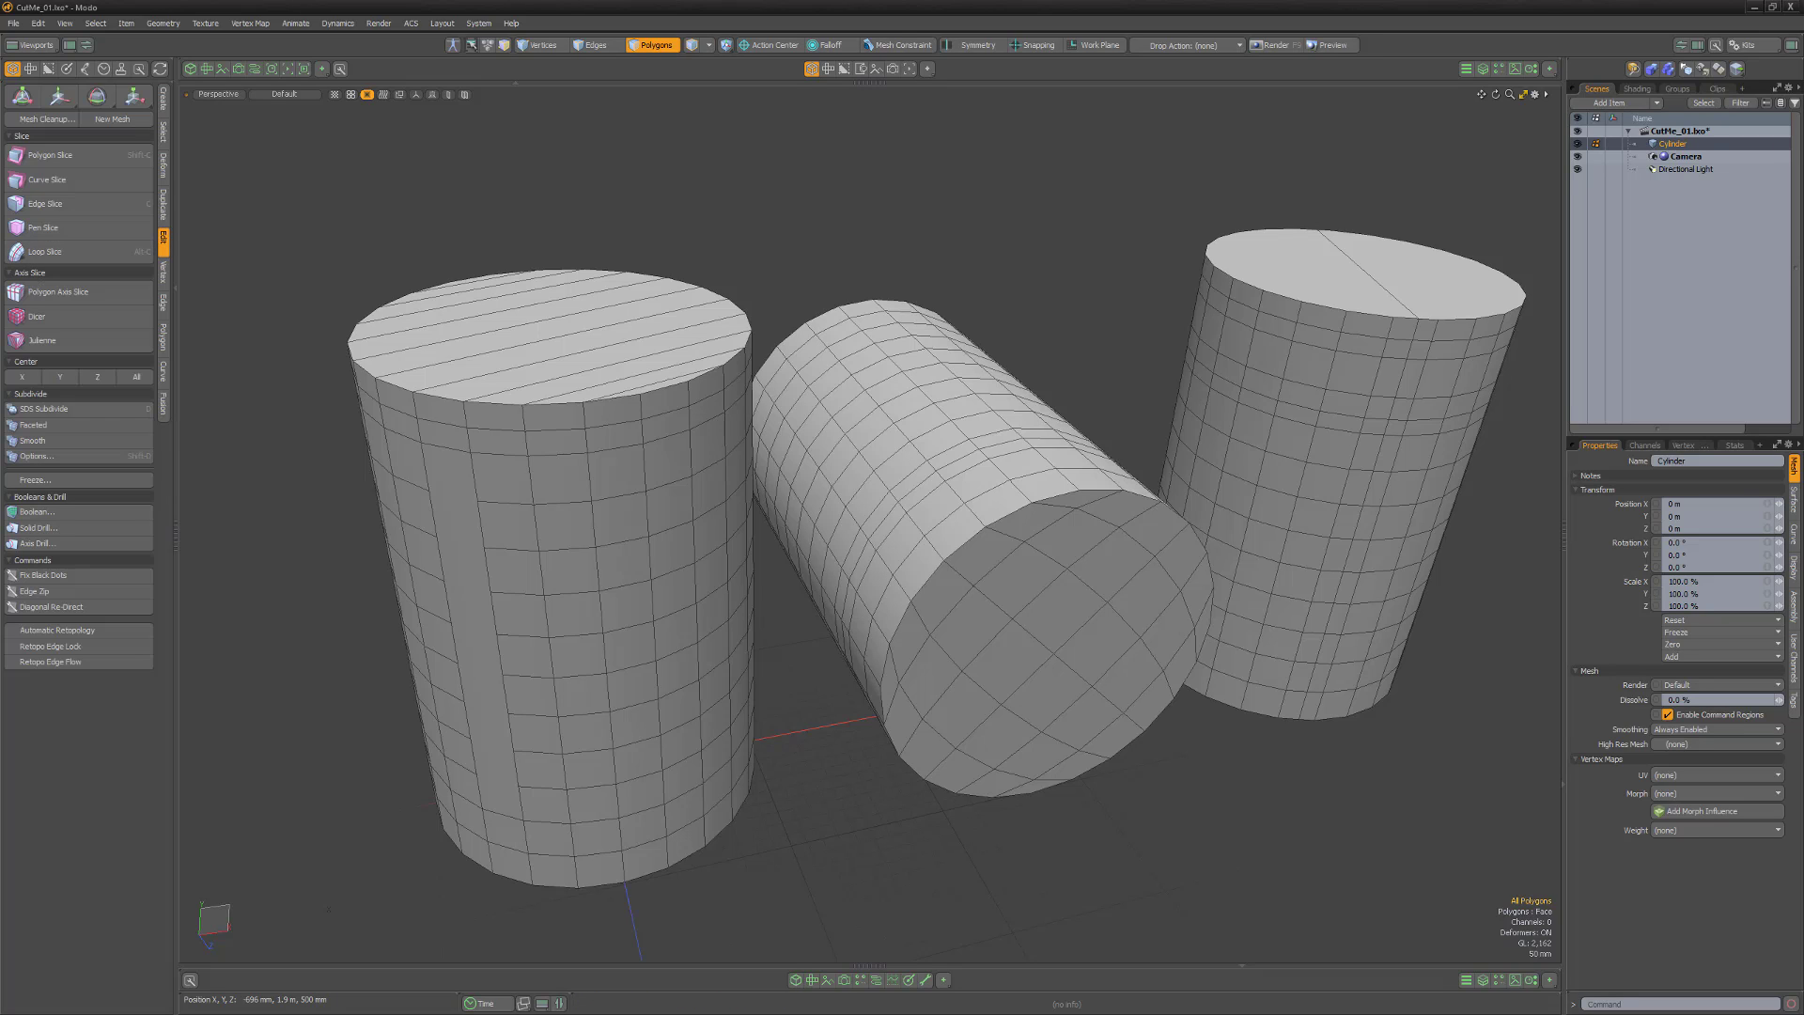
{"action": "left_click", "coordinate": [71, 155]}
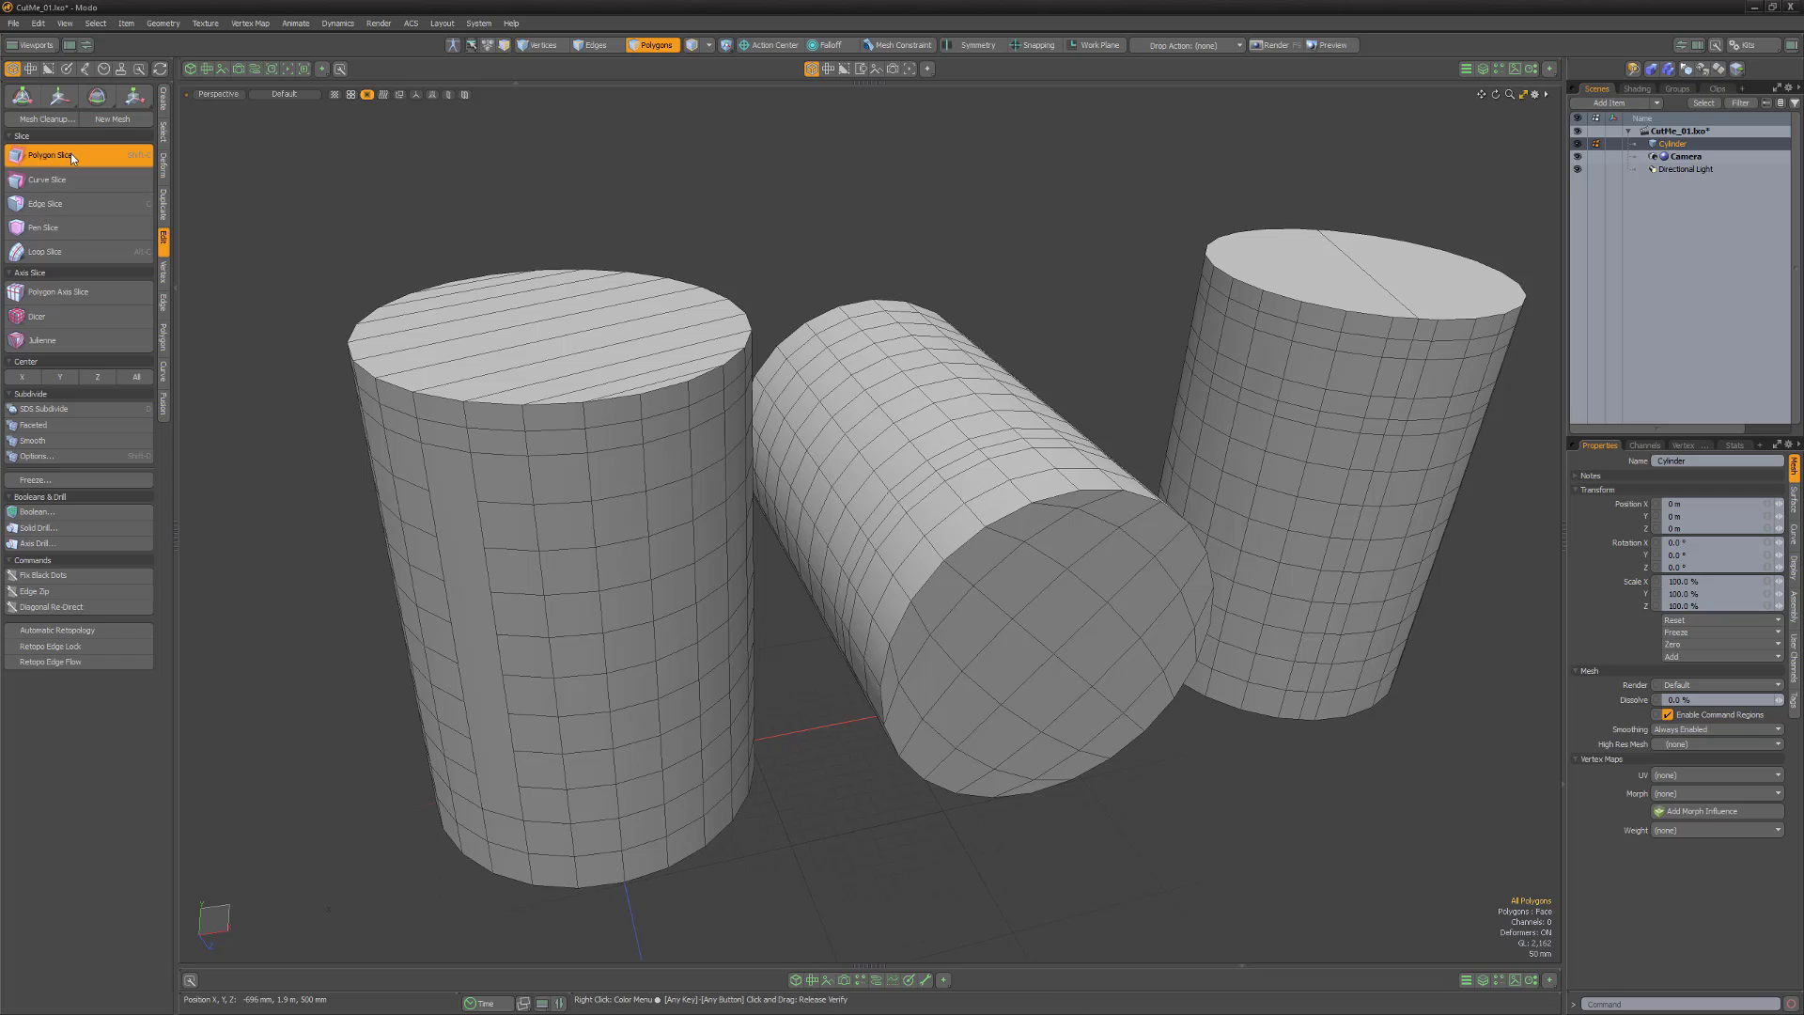
{"action": "mouse_move", "coordinate": [472, 223]}
{"action": "left_mouse_down"}
{"action": "mouse_move", "coordinate": [620, 532]}
{"action": "mouse_move", "coordinate": [1079, 644]}
{"action": "mouse_move", "coordinate": [1441, 346]}
{"action": "mouse_move", "coordinate": [1389, 520]}
{"action": "mouse_move", "coordinate": [902, 812]}
{"action": "mouse_move", "coordinate": [310, 921]}
{"action": "mouse_move", "coordinate": [1115, 667]}
{"action": "left_mouse_up"}
{"action": "key", "text": "q"}
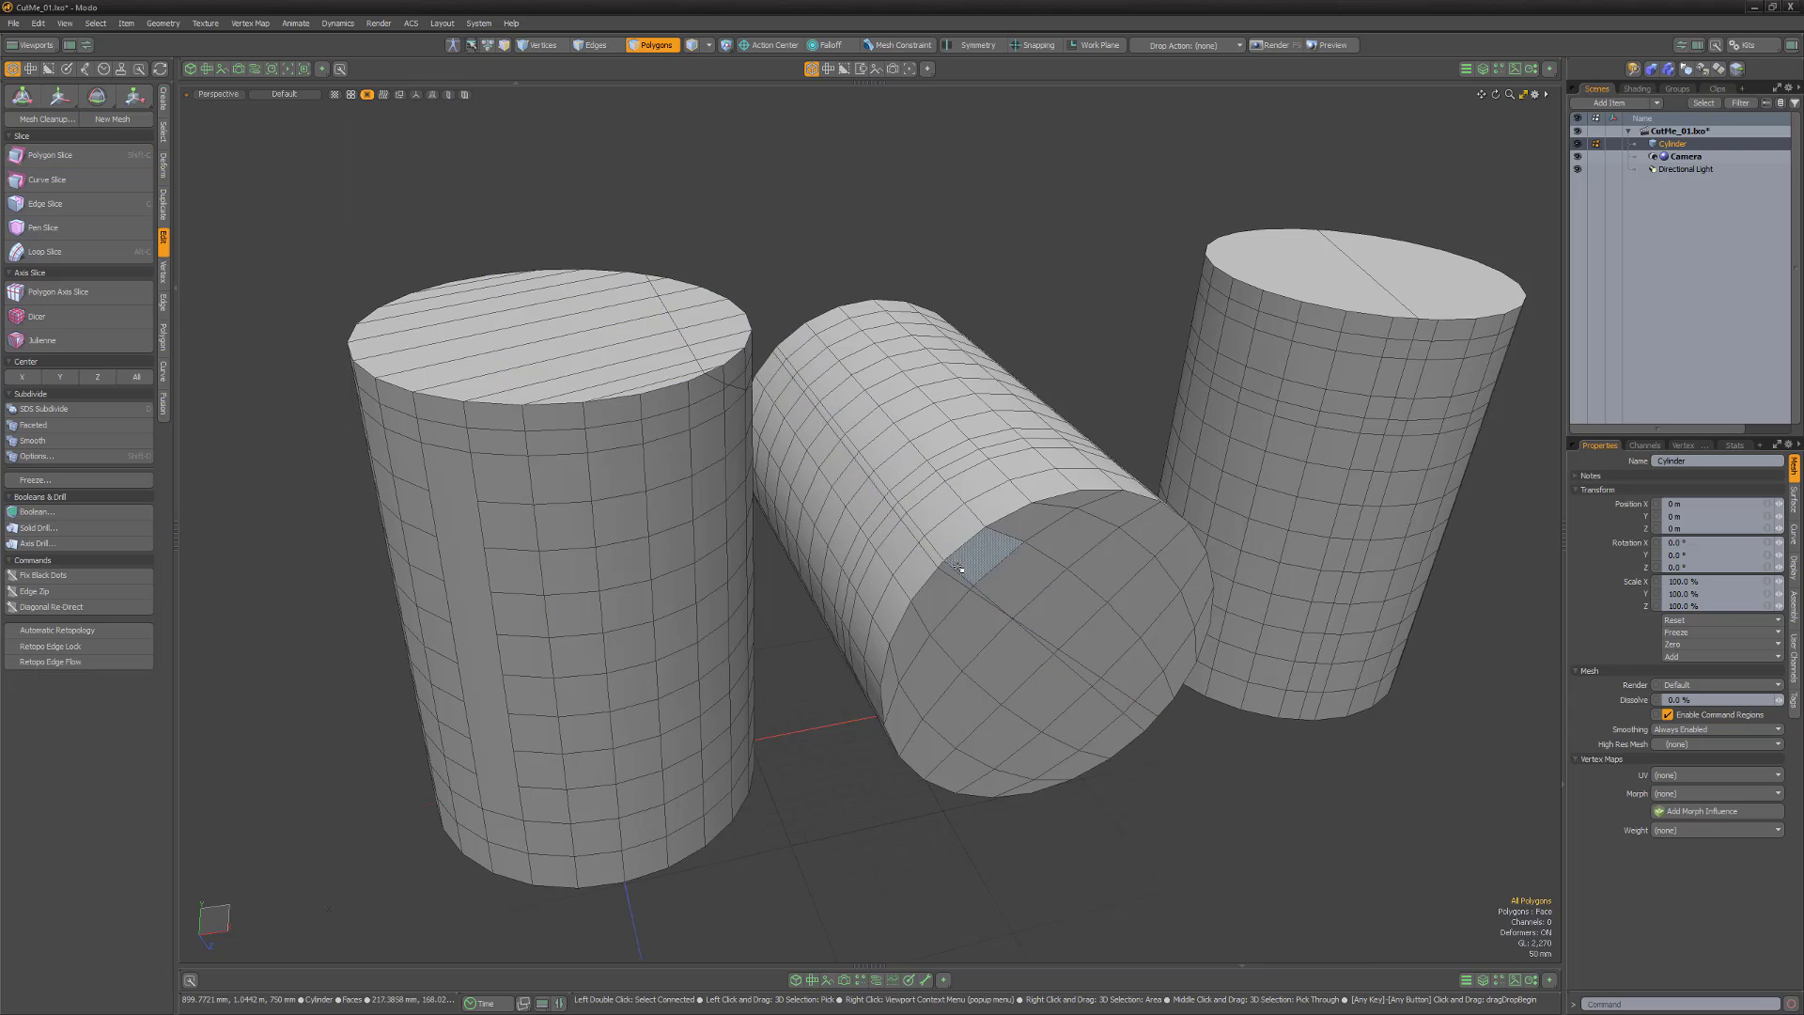
Draw a wavy Curve Slice path across the lower part of all three cylinders
{"action": "left_click", "coordinate": [119, 176]}
{"action": "left_click_drag", "start_coordinate": [813, 774], "coordinate": [820, 778]}
{"action": "left_click", "coordinate": [989, 634]}
{"action": "left_click", "coordinate": [1116, 740]}
{"action": "left_click", "coordinate": [1253, 564]}
{"action": "left_click", "coordinate": [1398, 628]}
{"action": "left_click_drag", "start_coordinate": [1445, 586], "coordinate": [1506, 564]}
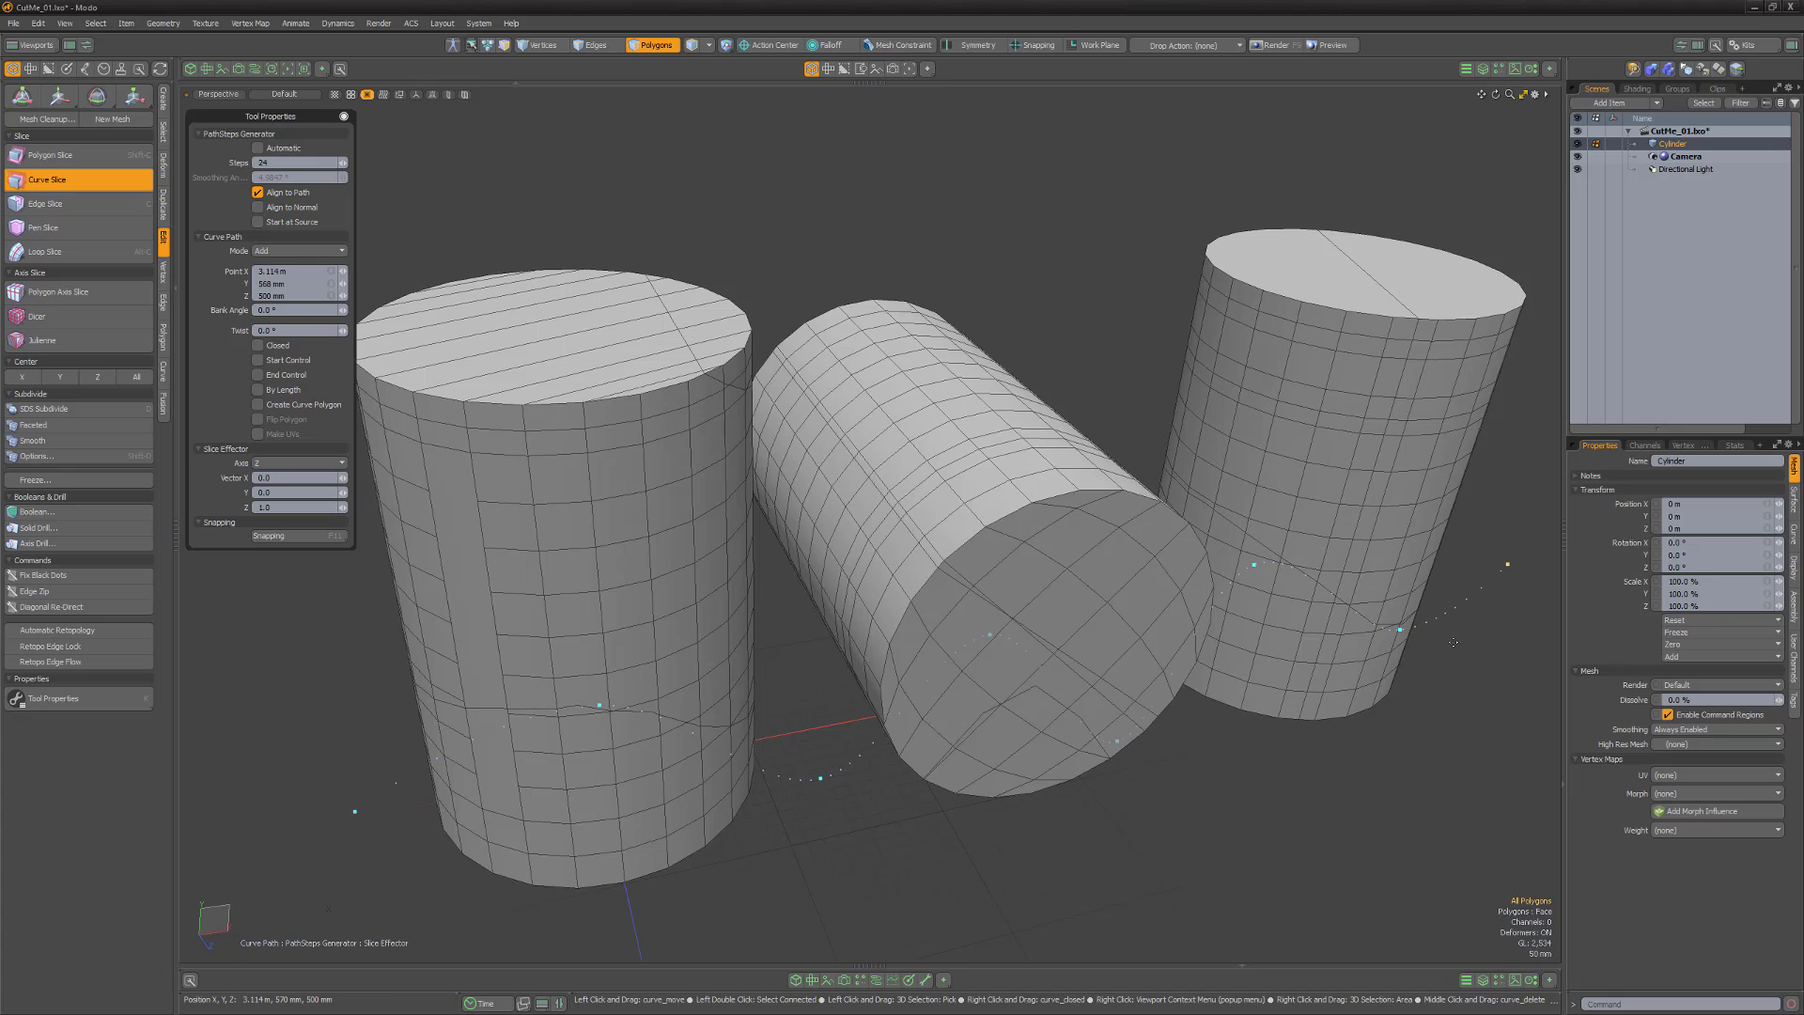
{"action": "key", "text": "space"}
Cut a zigzag path down the left cylinder's upper side with Edge Slice, including points inside polygons
{"action": "left_click", "coordinate": [72, 201]}
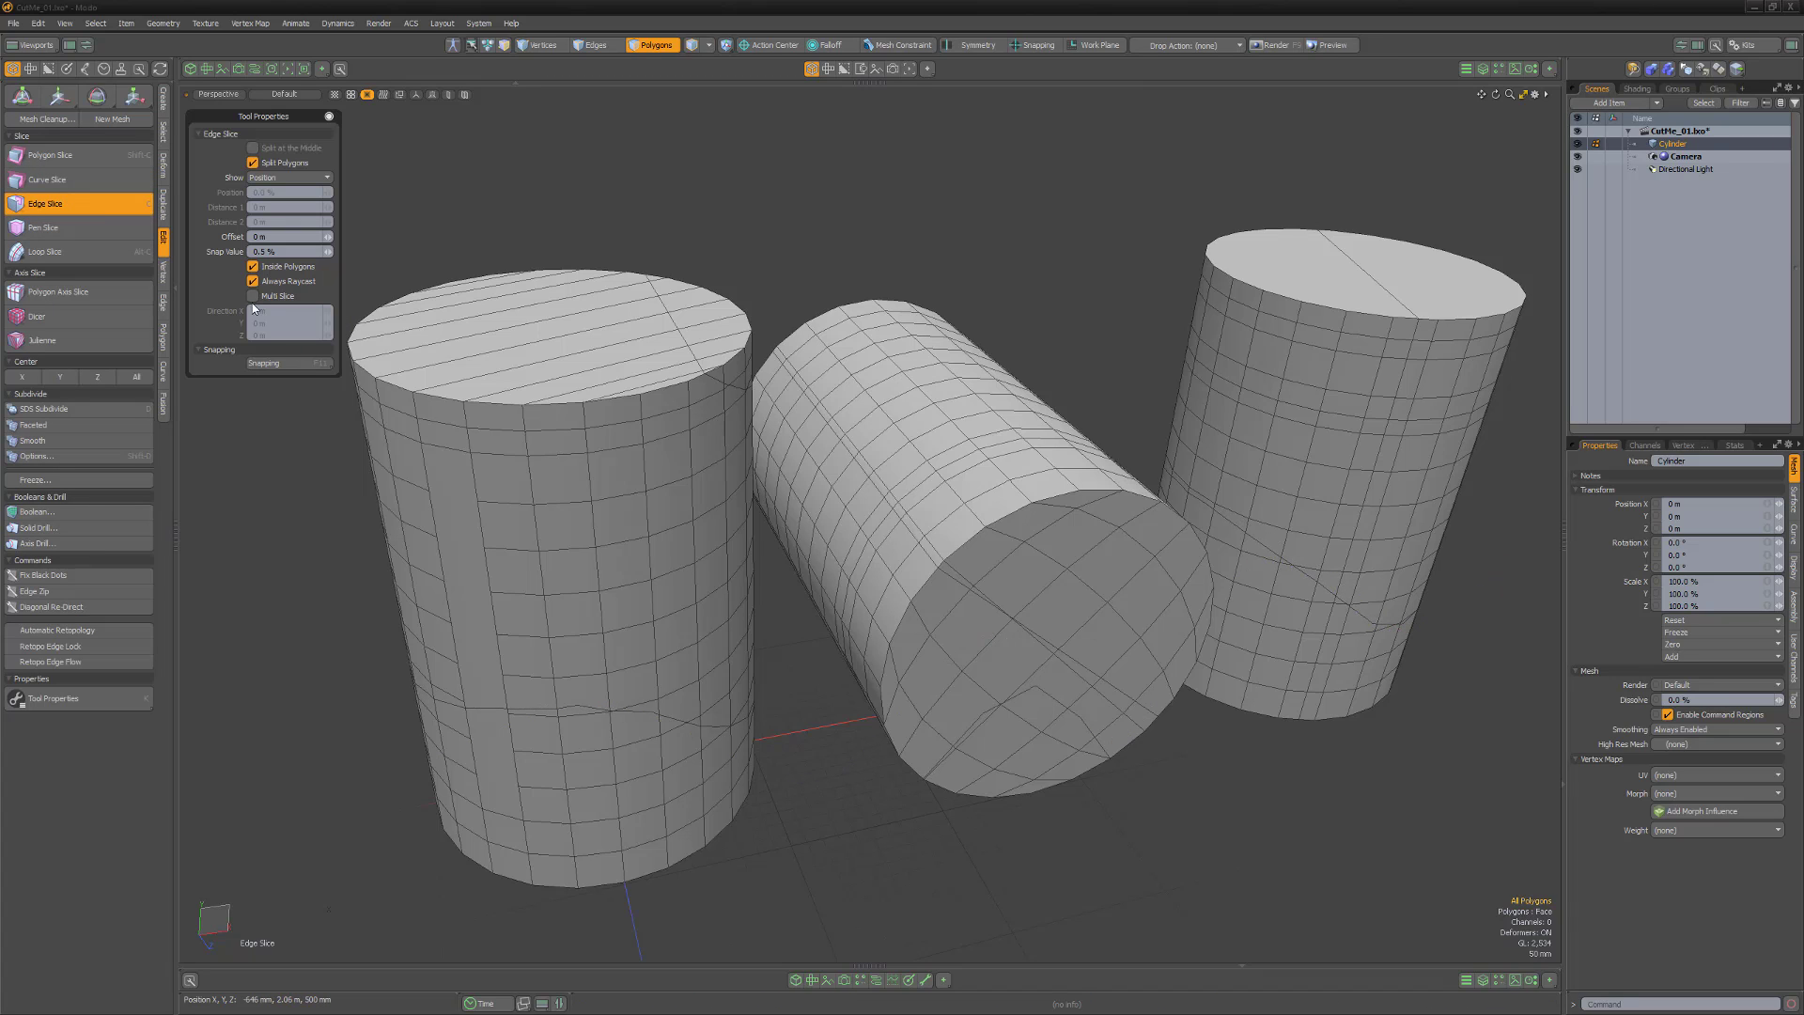
{"action": "left_click", "coordinate": [611, 449]}
{"action": "left_click", "coordinate": [617, 496]}
{"action": "left_click", "coordinate": [618, 495]}
{"action": "left_click", "coordinate": [595, 545]}
{"action": "left_click", "coordinate": [545, 592]}
{"action": "left_click", "coordinate": [604, 630]}
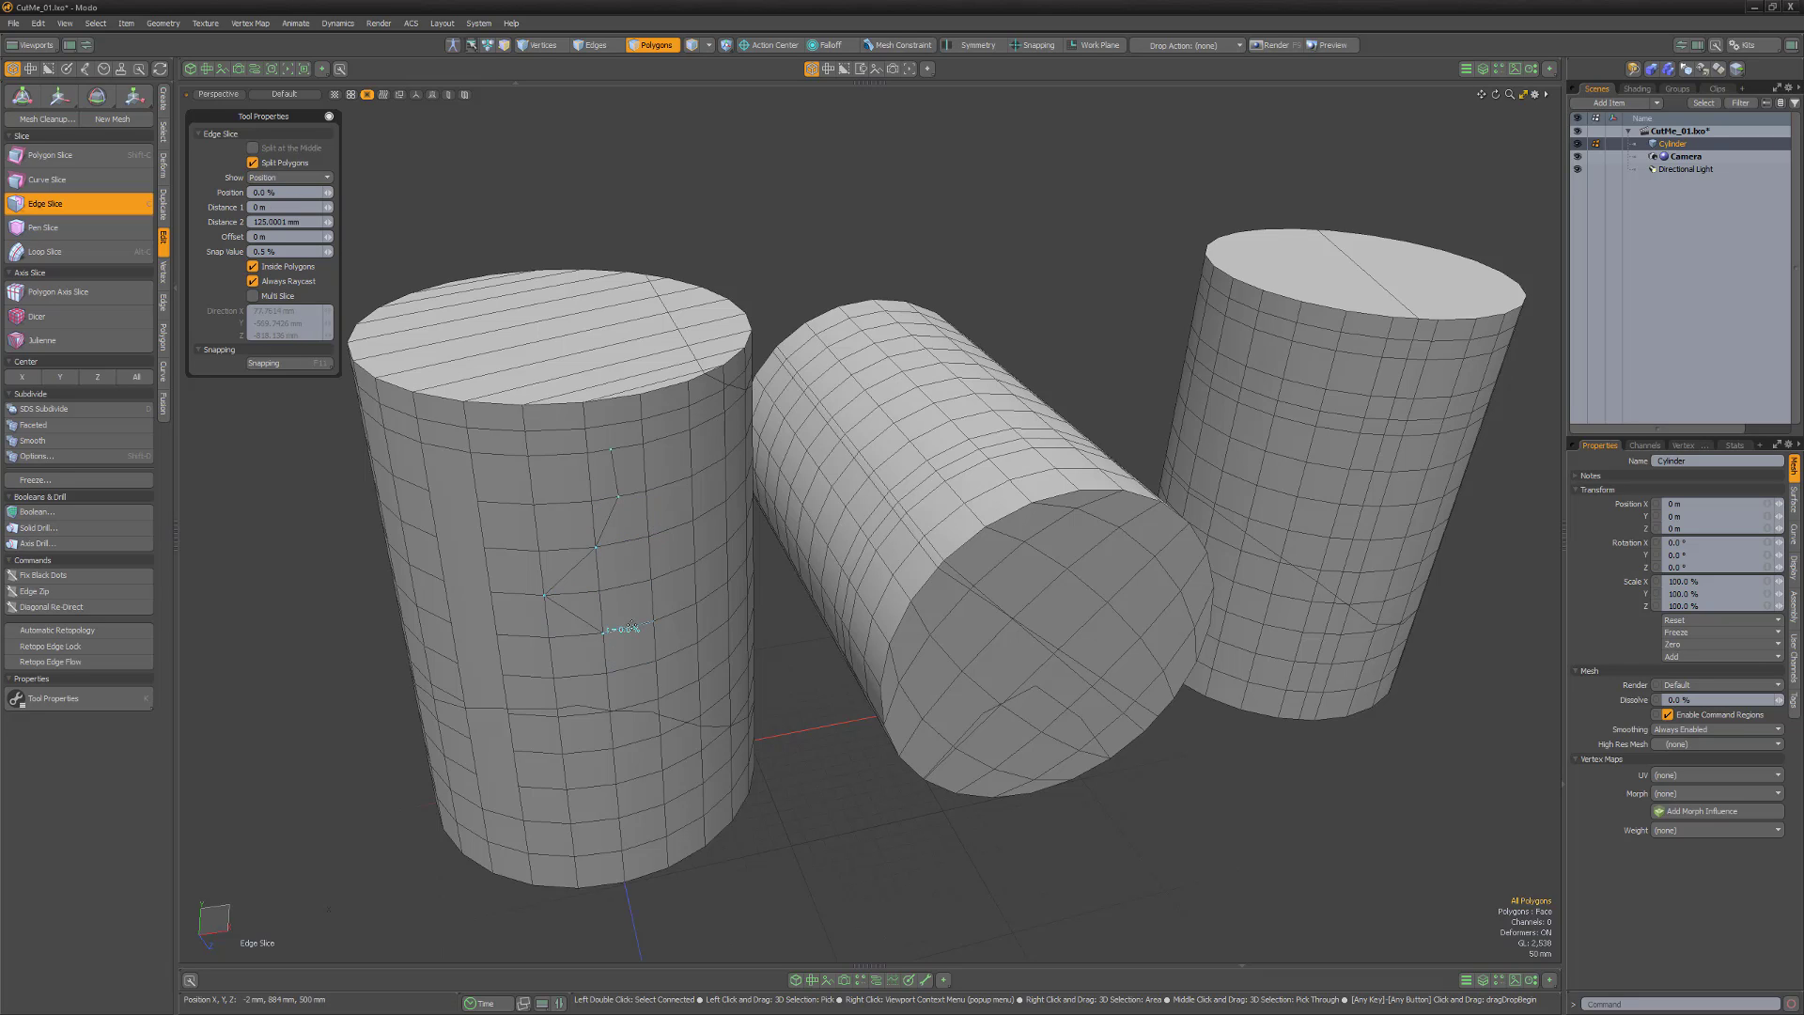
{"action": "left_click", "coordinate": [582, 673]}
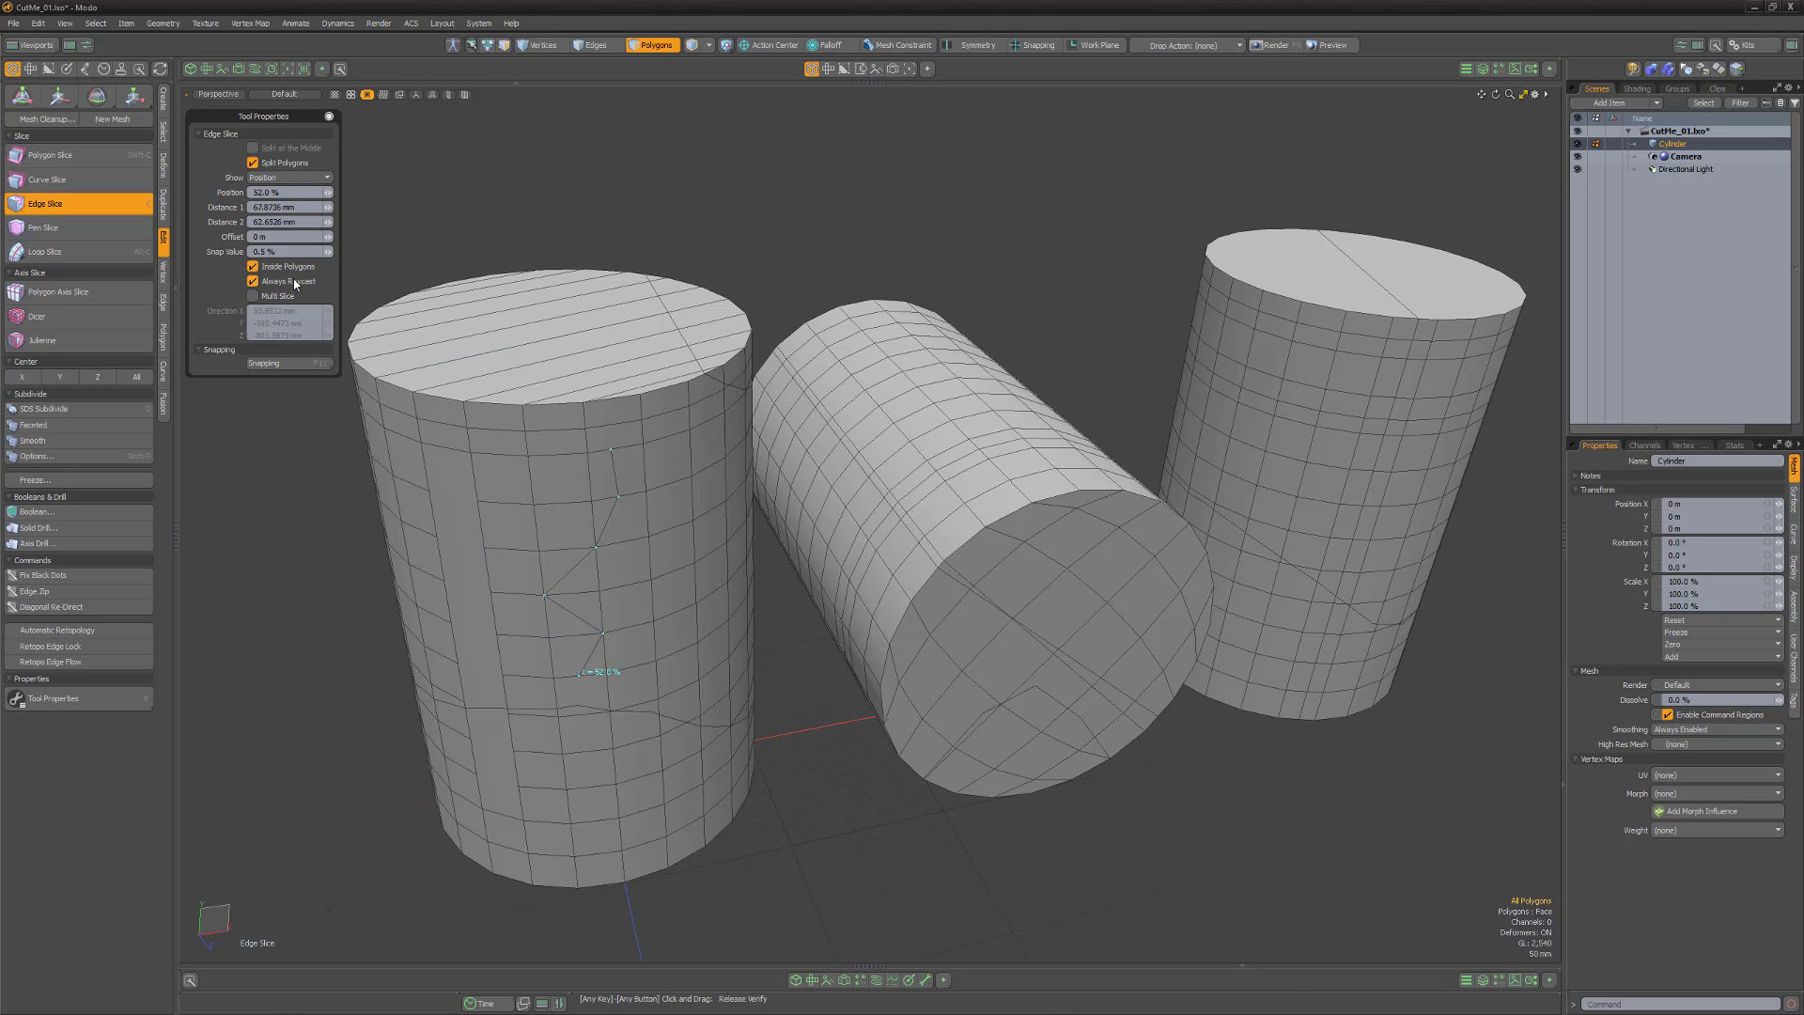
Enable Multi Slice and extend the Edge Slice path to the left cylinder's lower edge and back up to its lower right side
{"action": "left_click", "coordinate": [254, 296]}
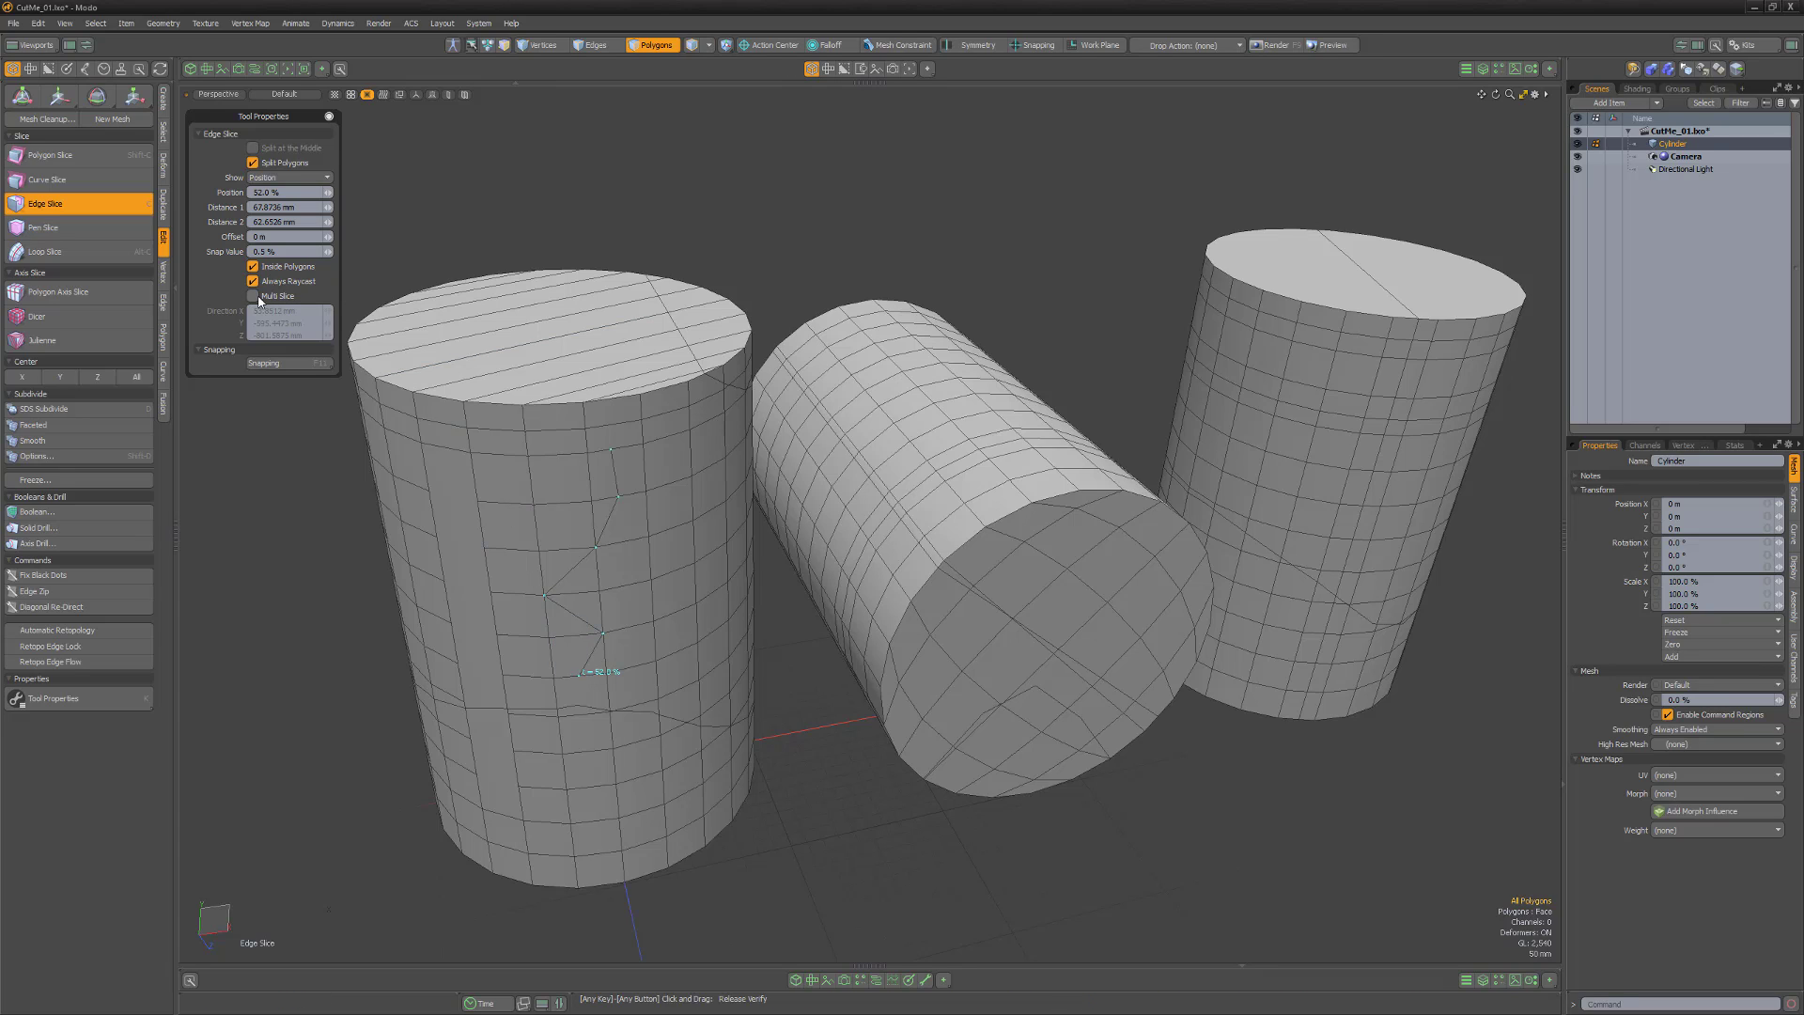
{"action": "left_click", "coordinate": [601, 848]}
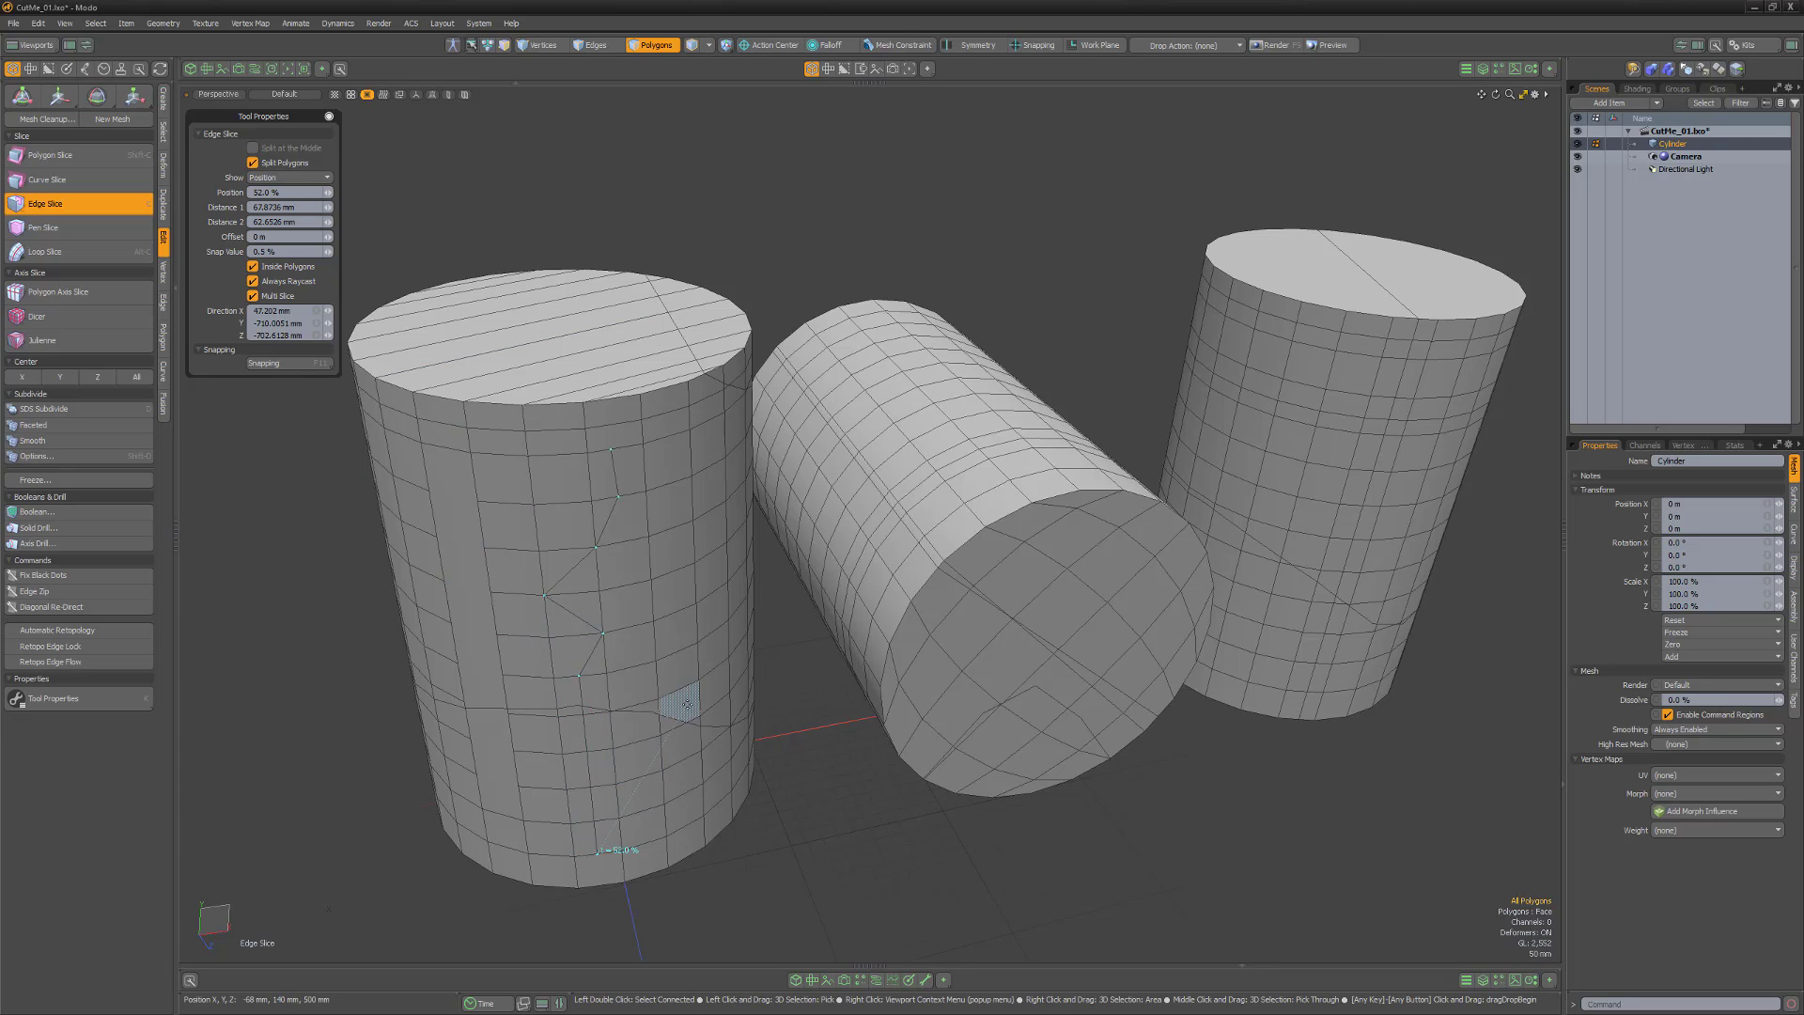
{"action": "left_click", "coordinate": [683, 688]}
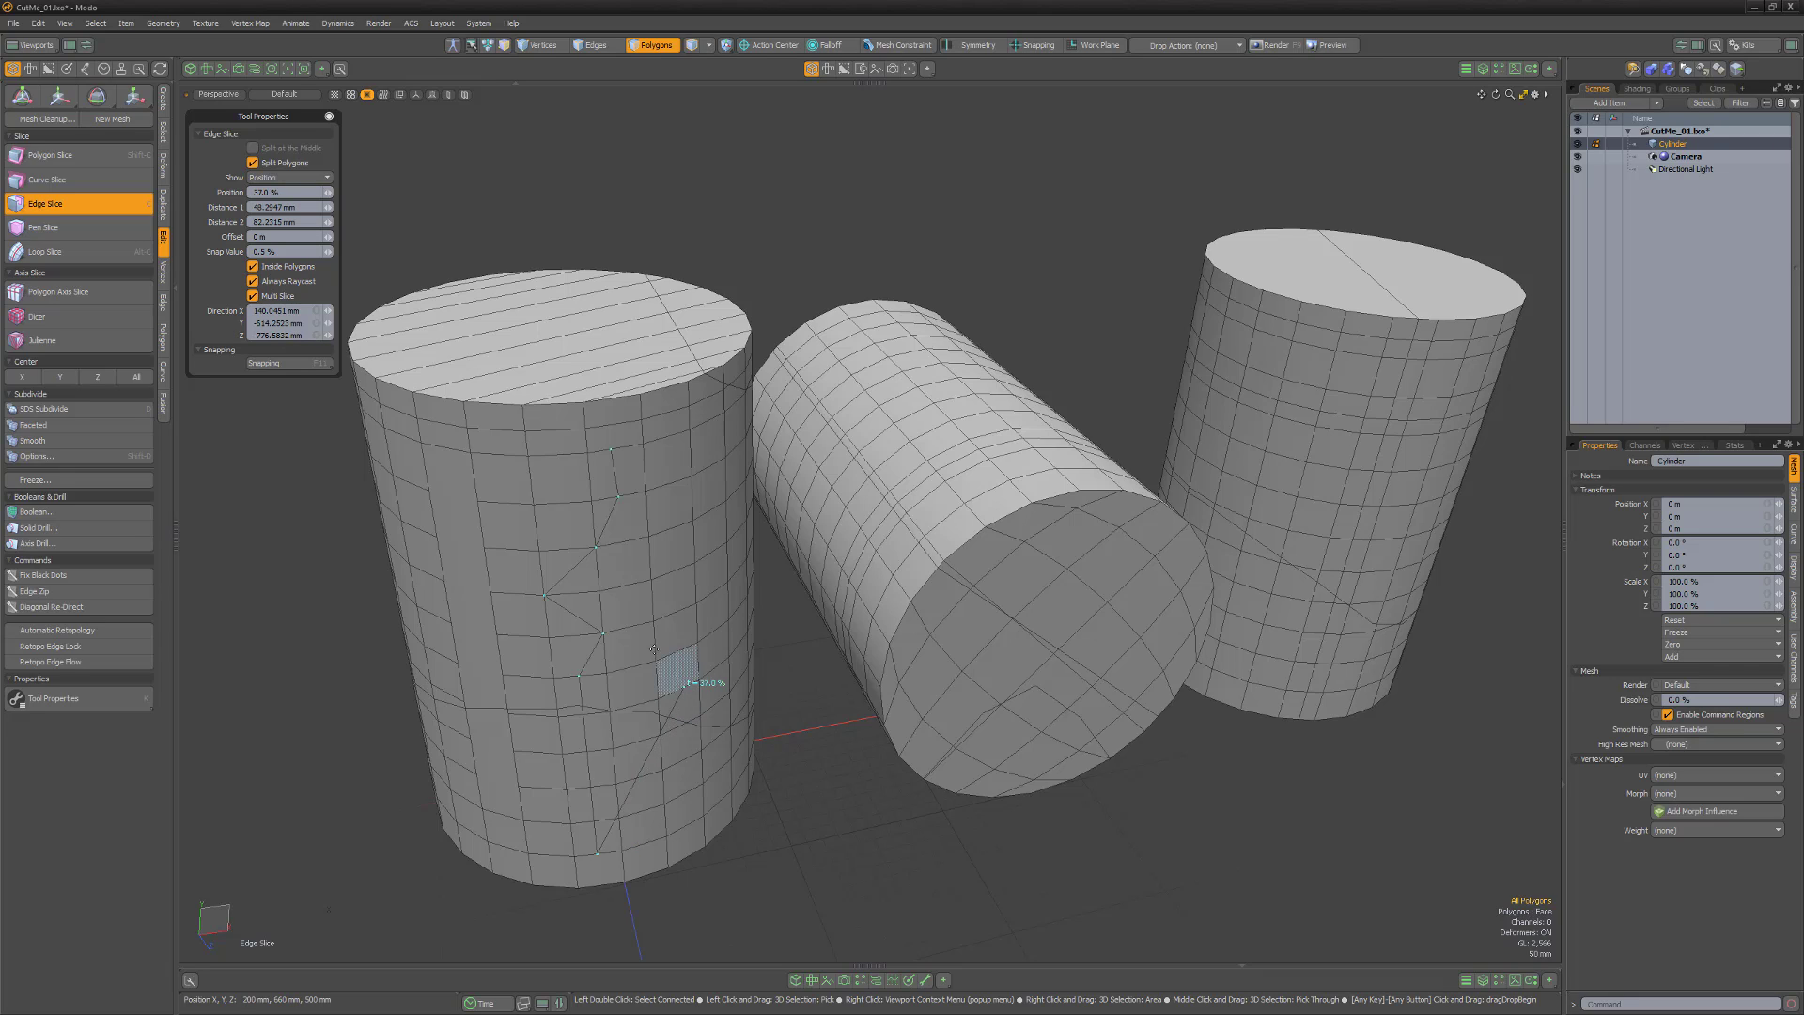
{"action": "key", "text": "space"}
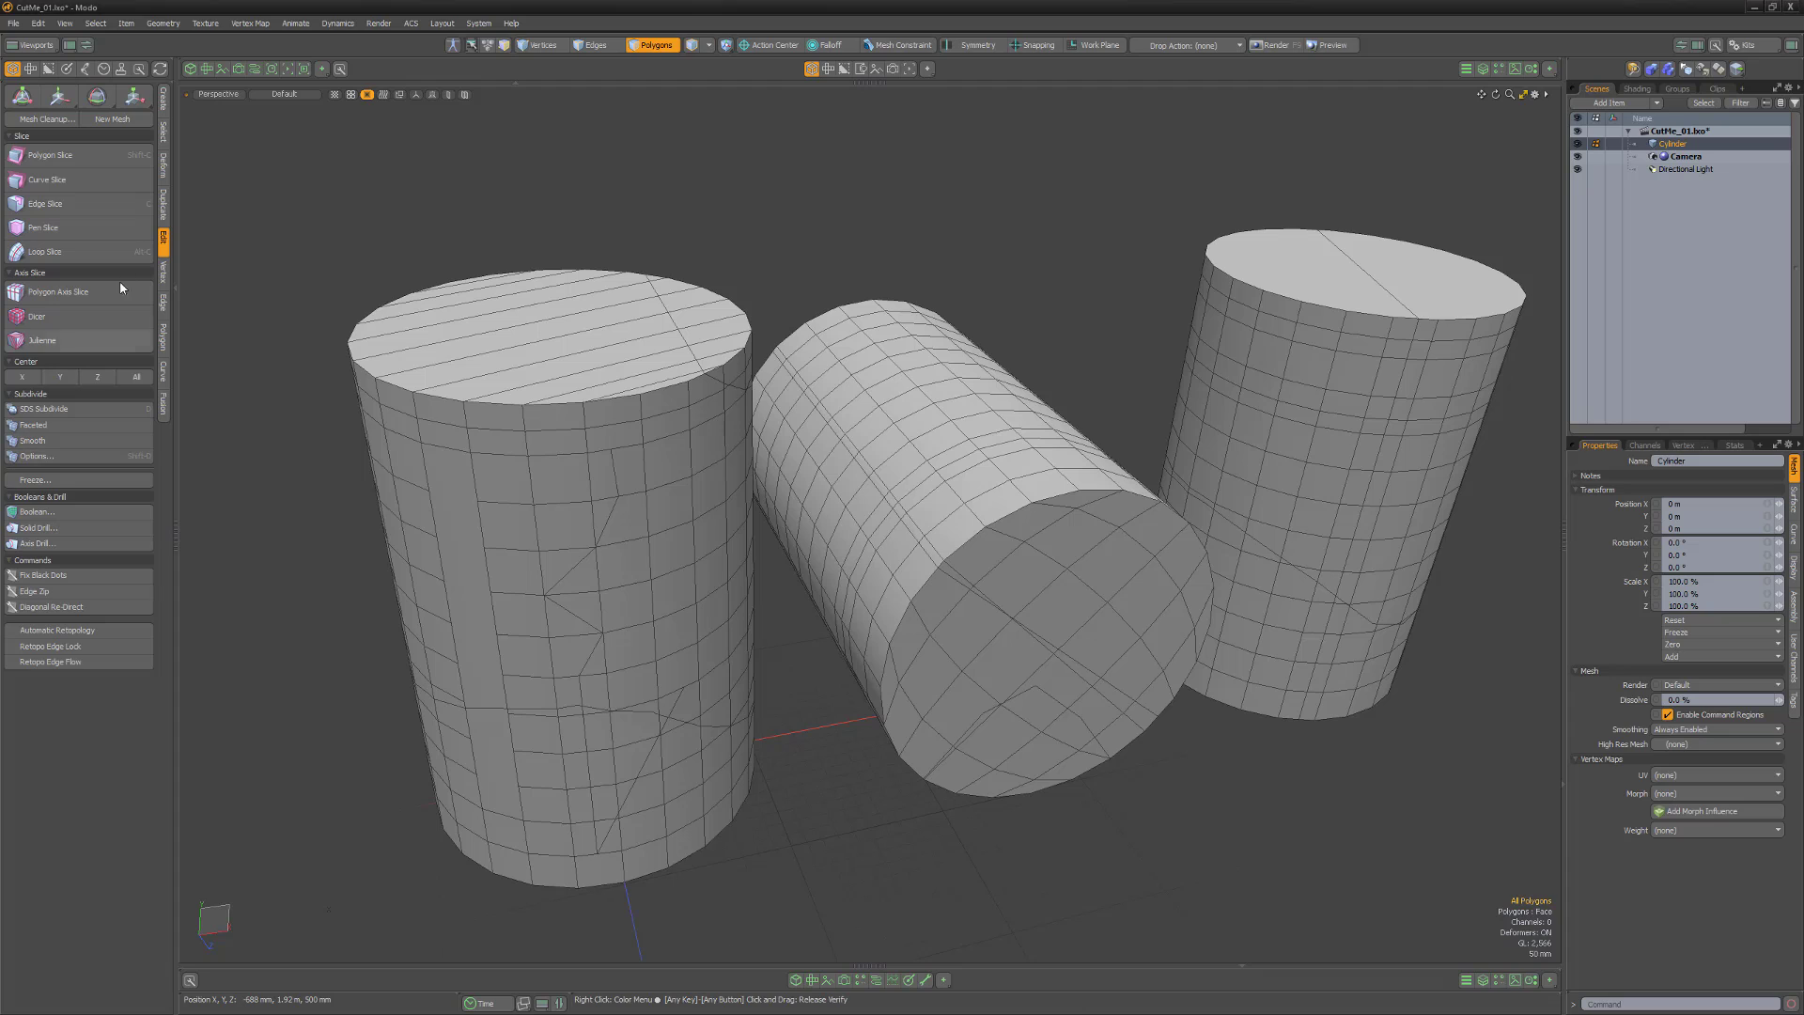
Cut a zigzag Pen Slice path across the left cylinder's side, extending past its right edge and returning to its lower middle
{"action": "left_click", "coordinate": [97, 229]}
{"action": "left_click", "coordinate": [471, 492]}
{"action": "left_click", "coordinate": [695, 510]}
{"action": "left_click", "coordinate": [791, 545]}
{"action": "left_click", "coordinate": [749, 729]}
{"action": "left_click", "coordinate": [576, 653]}
{"action": "left_click", "coordinate": [529, 745]}
{"action": "key", "text": "space"}
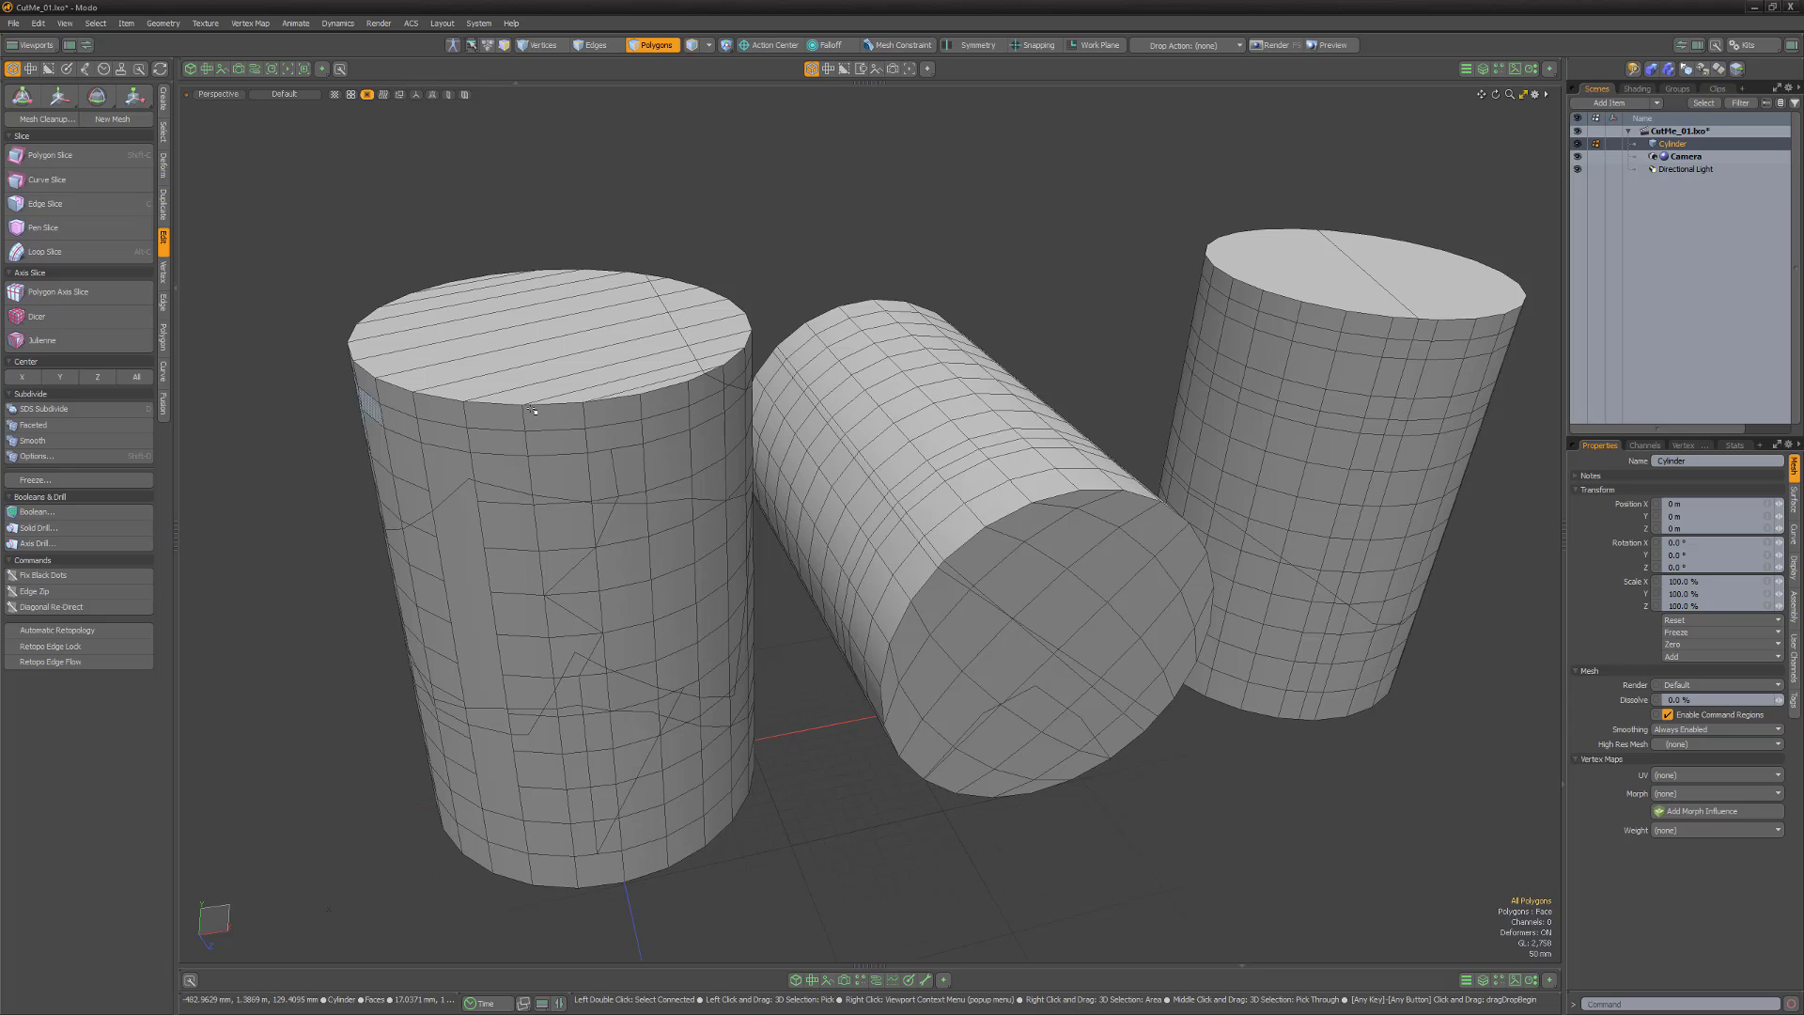
Add three Loop Slice cuts in Uniform mode around the polygon band near the top of the right cylinder
{"action": "left_click_drag", "start_coordinate": [1352, 374], "coordinate": [1305, 375]}
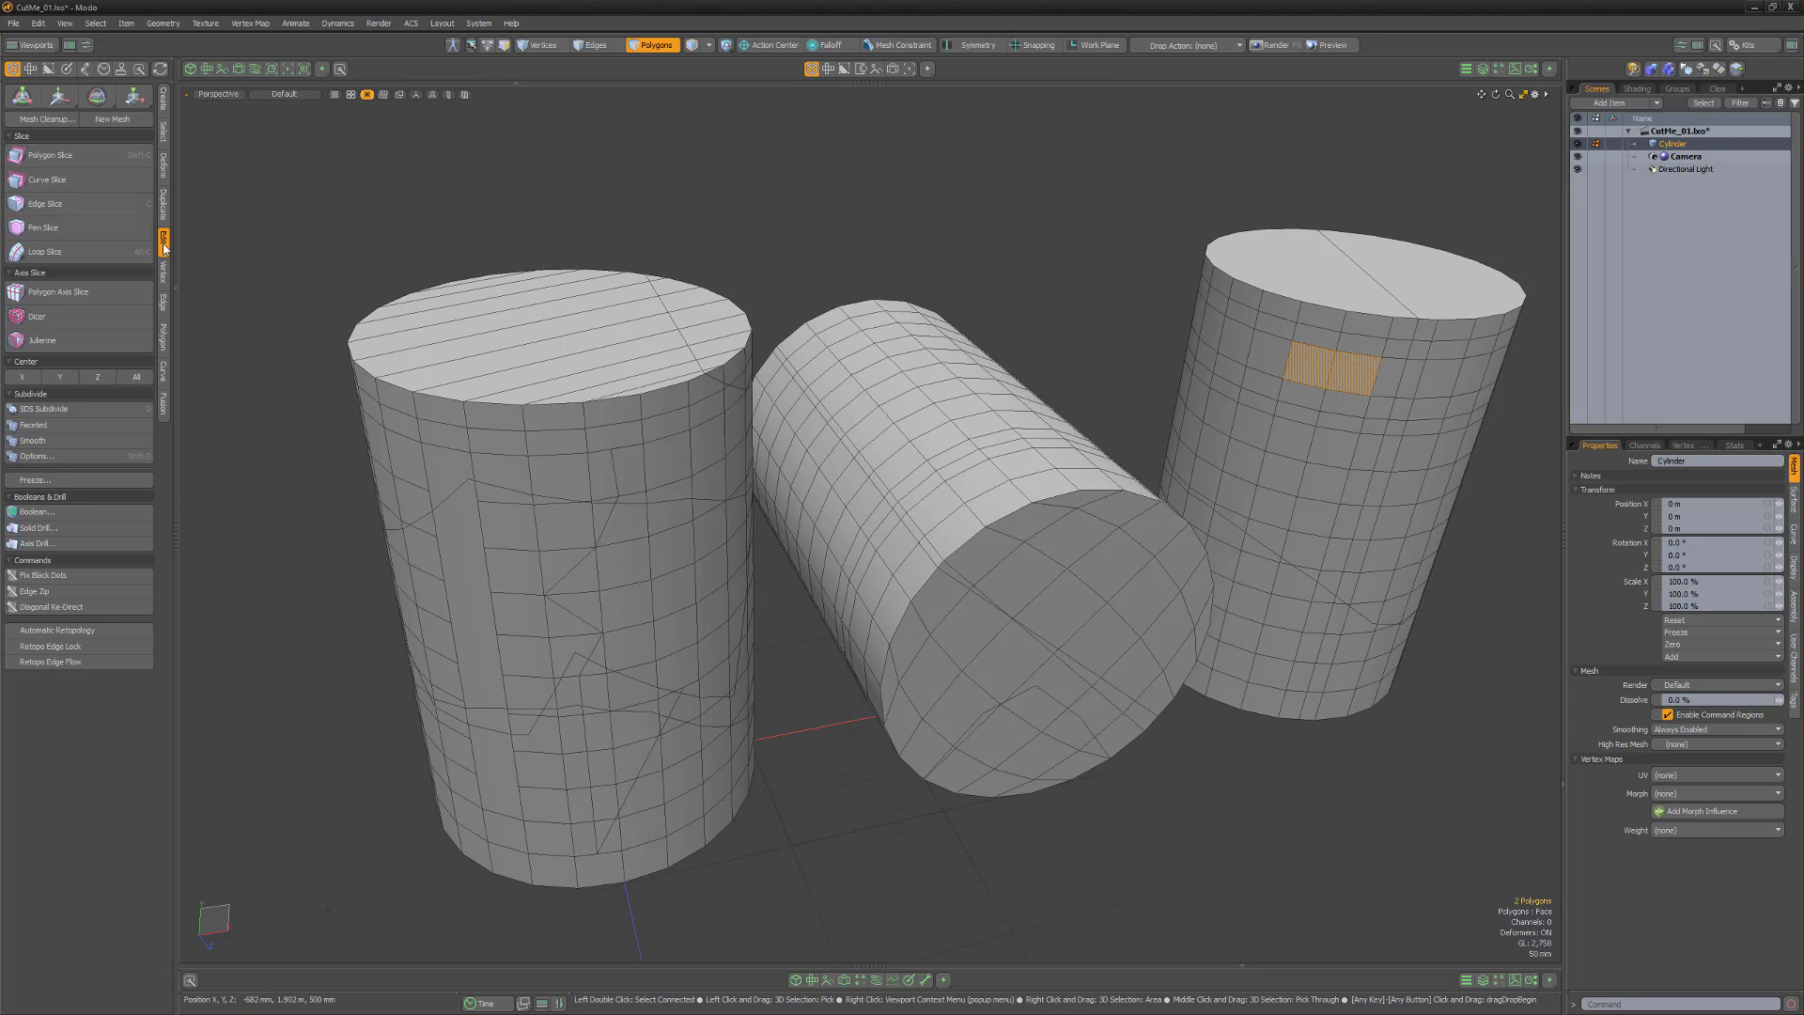
{"action": "left_click", "coordinate": [96, 252]}
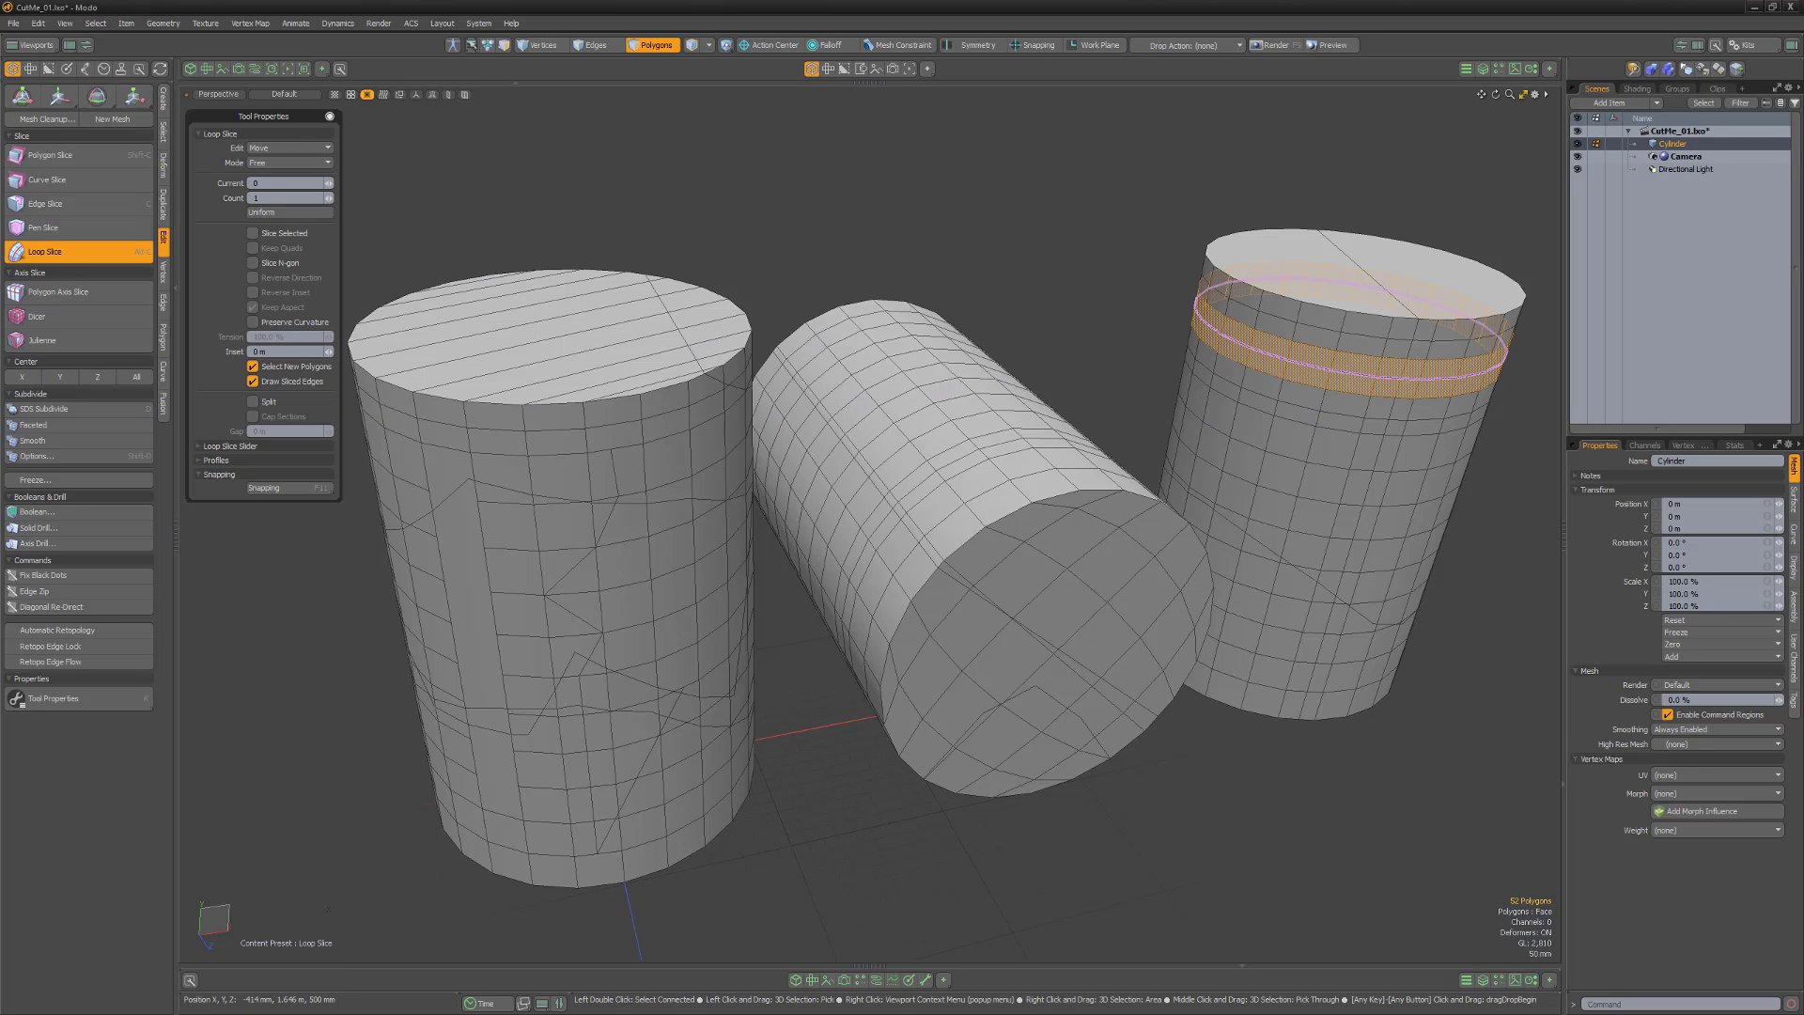
{"action": "mouse_move", "coordinate": [1207, 386]}
{"action": "left_mouse_down"}
{"action": "mouse_move", "coordinate": [1249, 385]}
{"action": "mouse_move", "coordinate": [1174, 385]}
{"action": "mouse_move", "coordinate": [1250, 386]}
{"action": "mouse_move", "coordinate": [1221, 385]}
{"action": "left_mouse_up"}
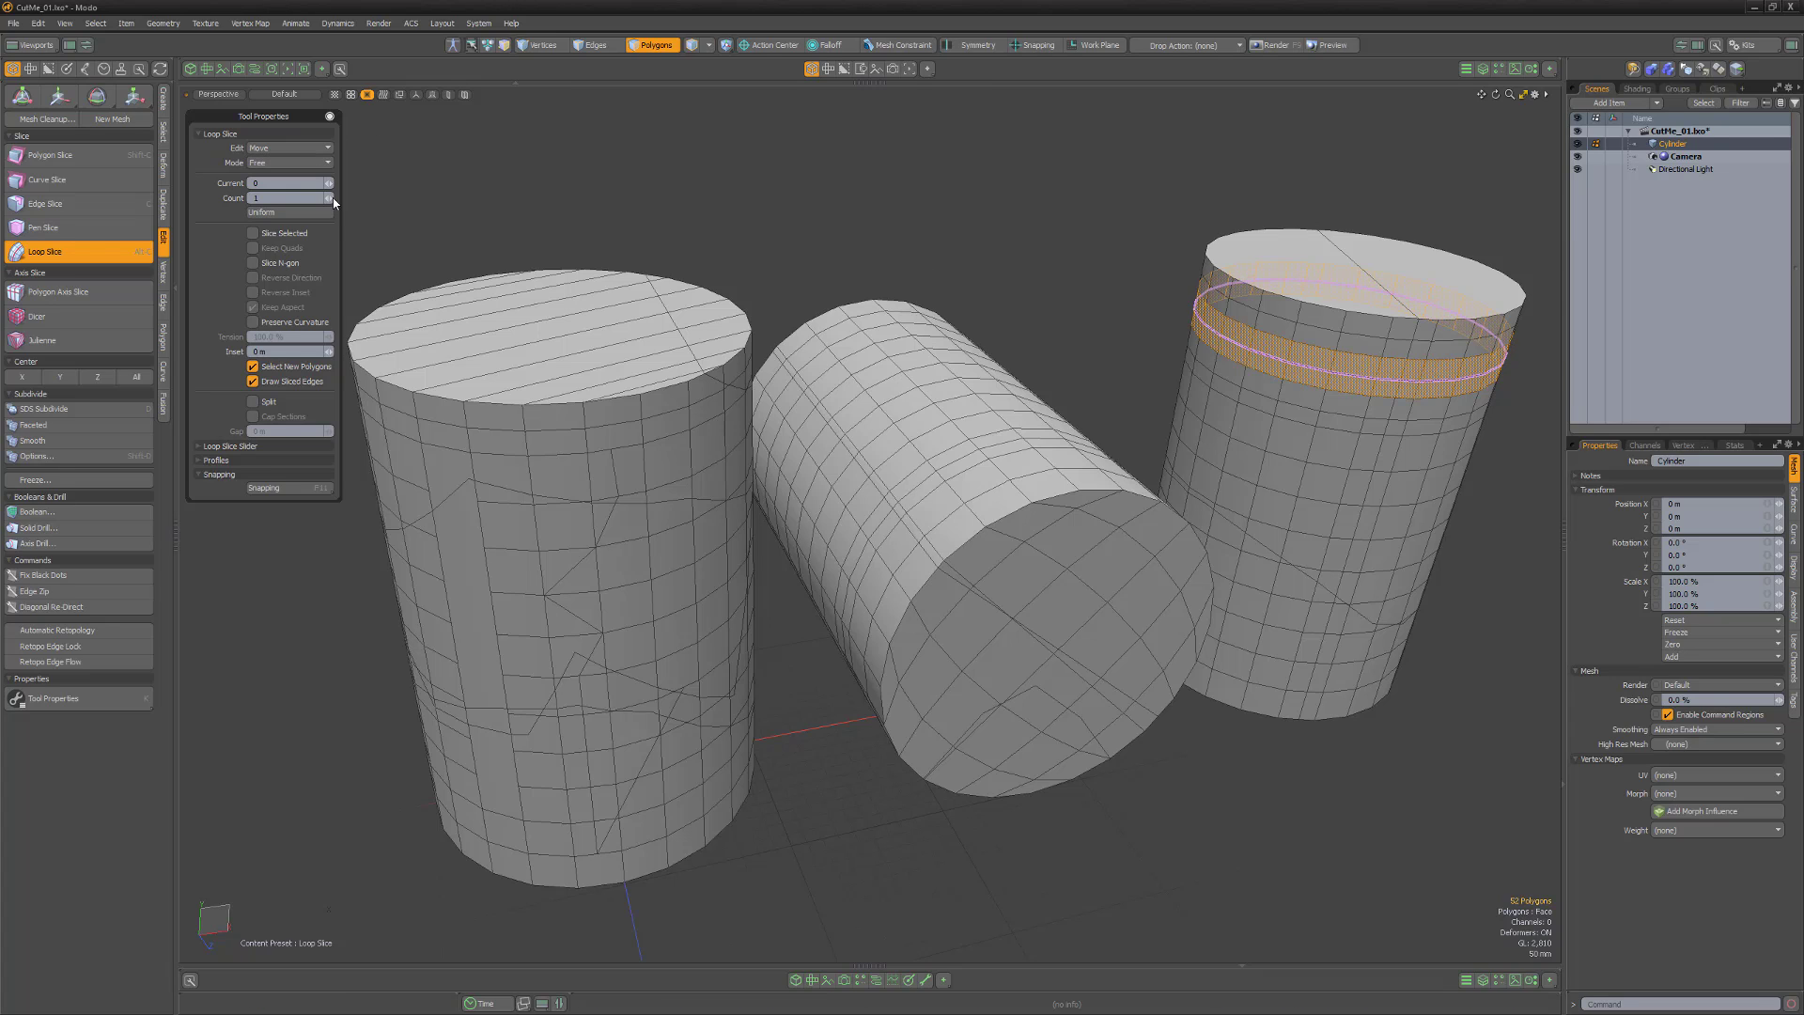
{"action": "left_click_drag", "start_coordinate": [328, 197], "coordinate": [307, 172]}
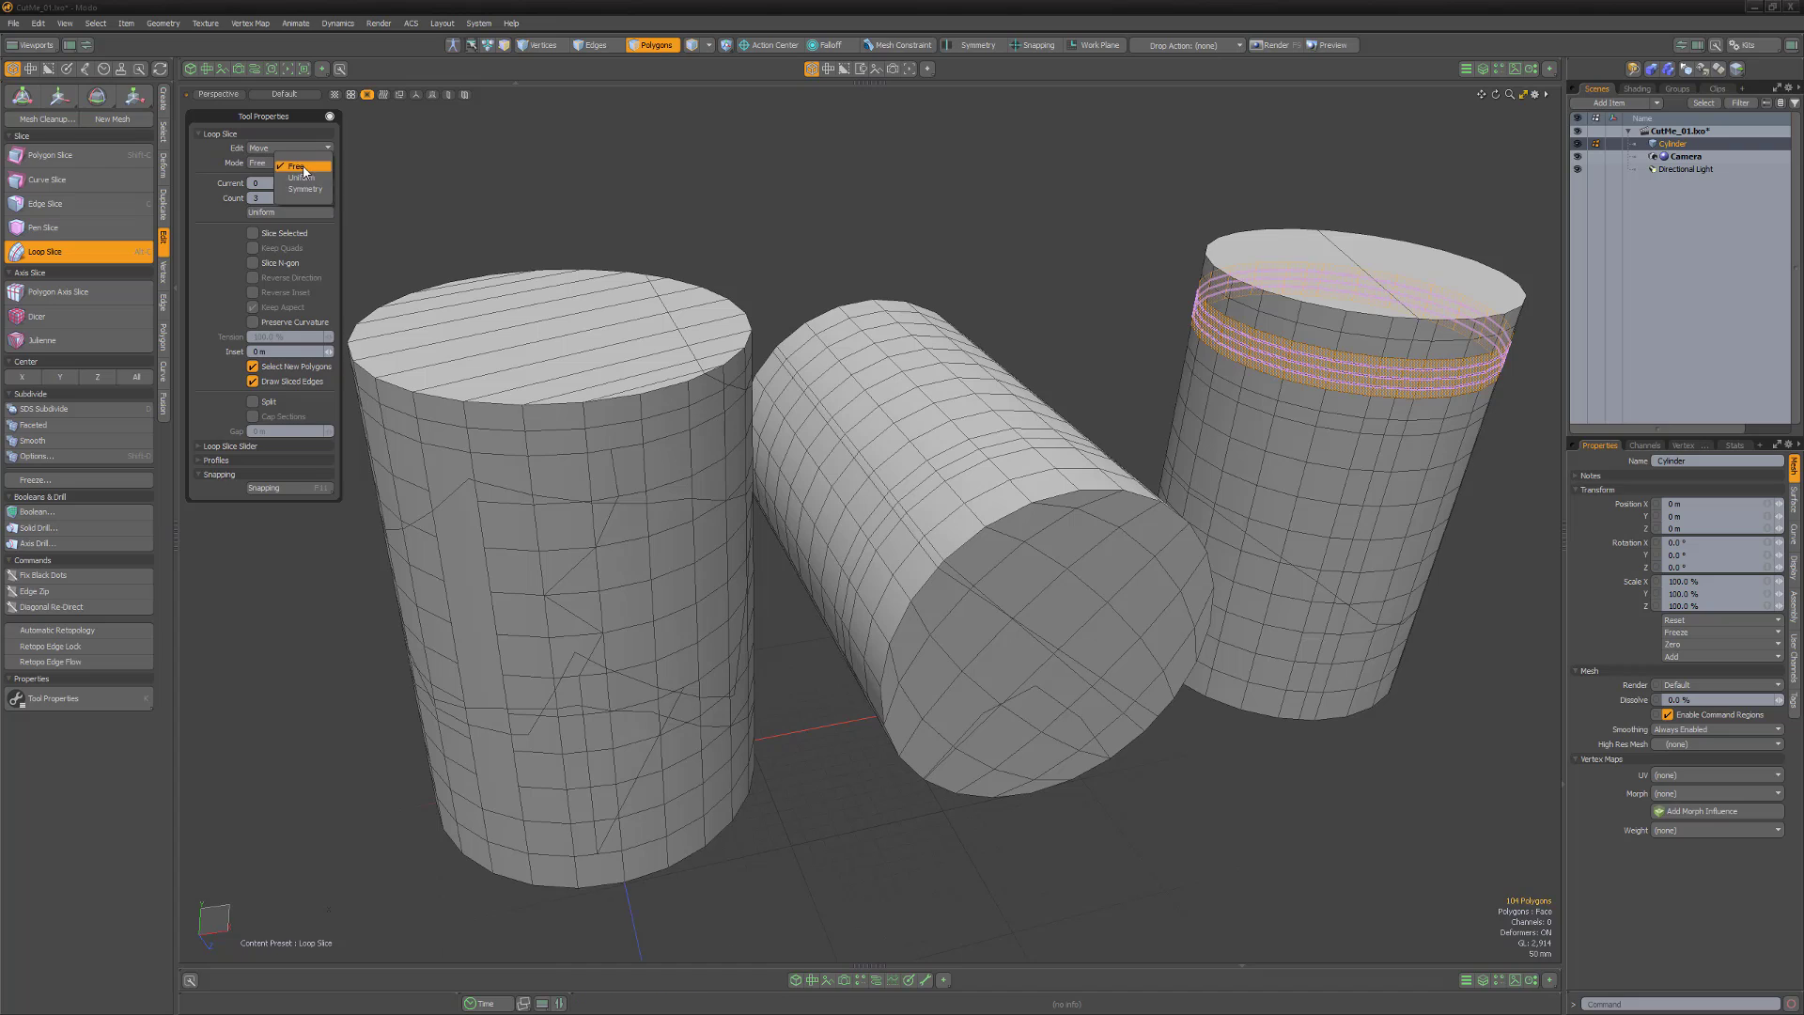
{"action": "left_click", "coordinate": [309, 185]}
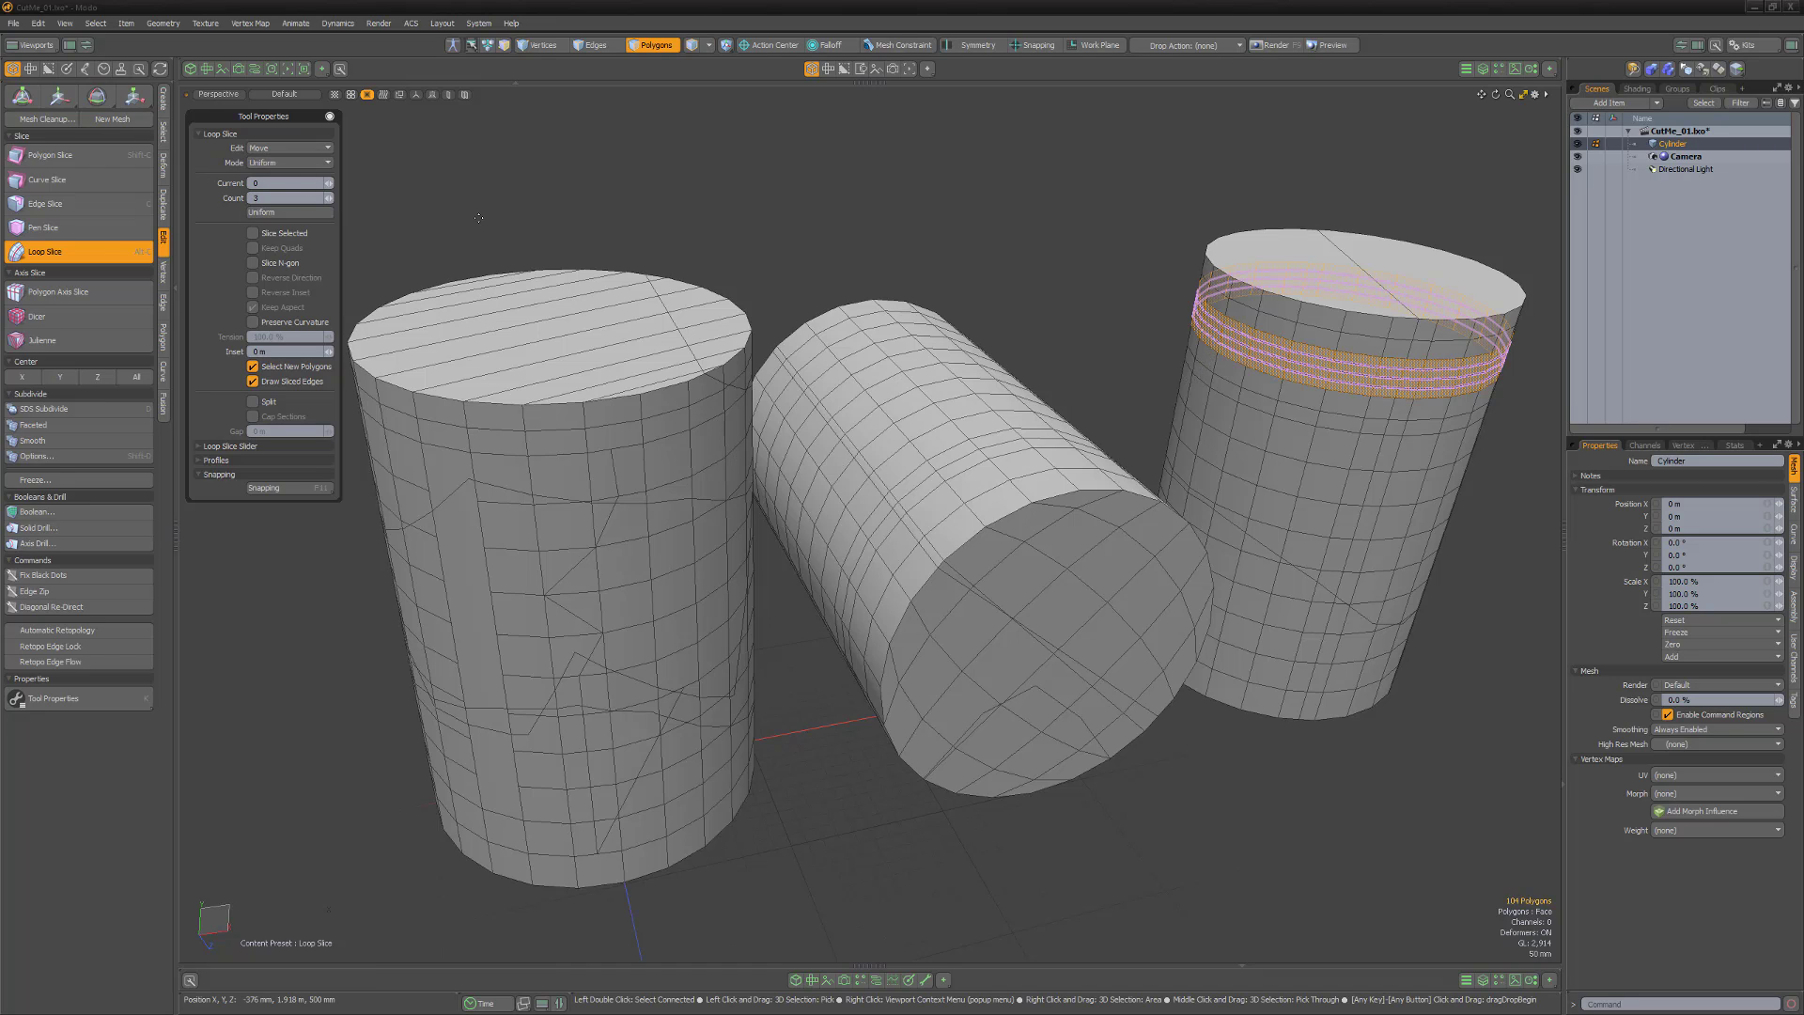
{"action": "key", "text": "space"}
{"action": "left_click", "coordinate": [308, 352]}
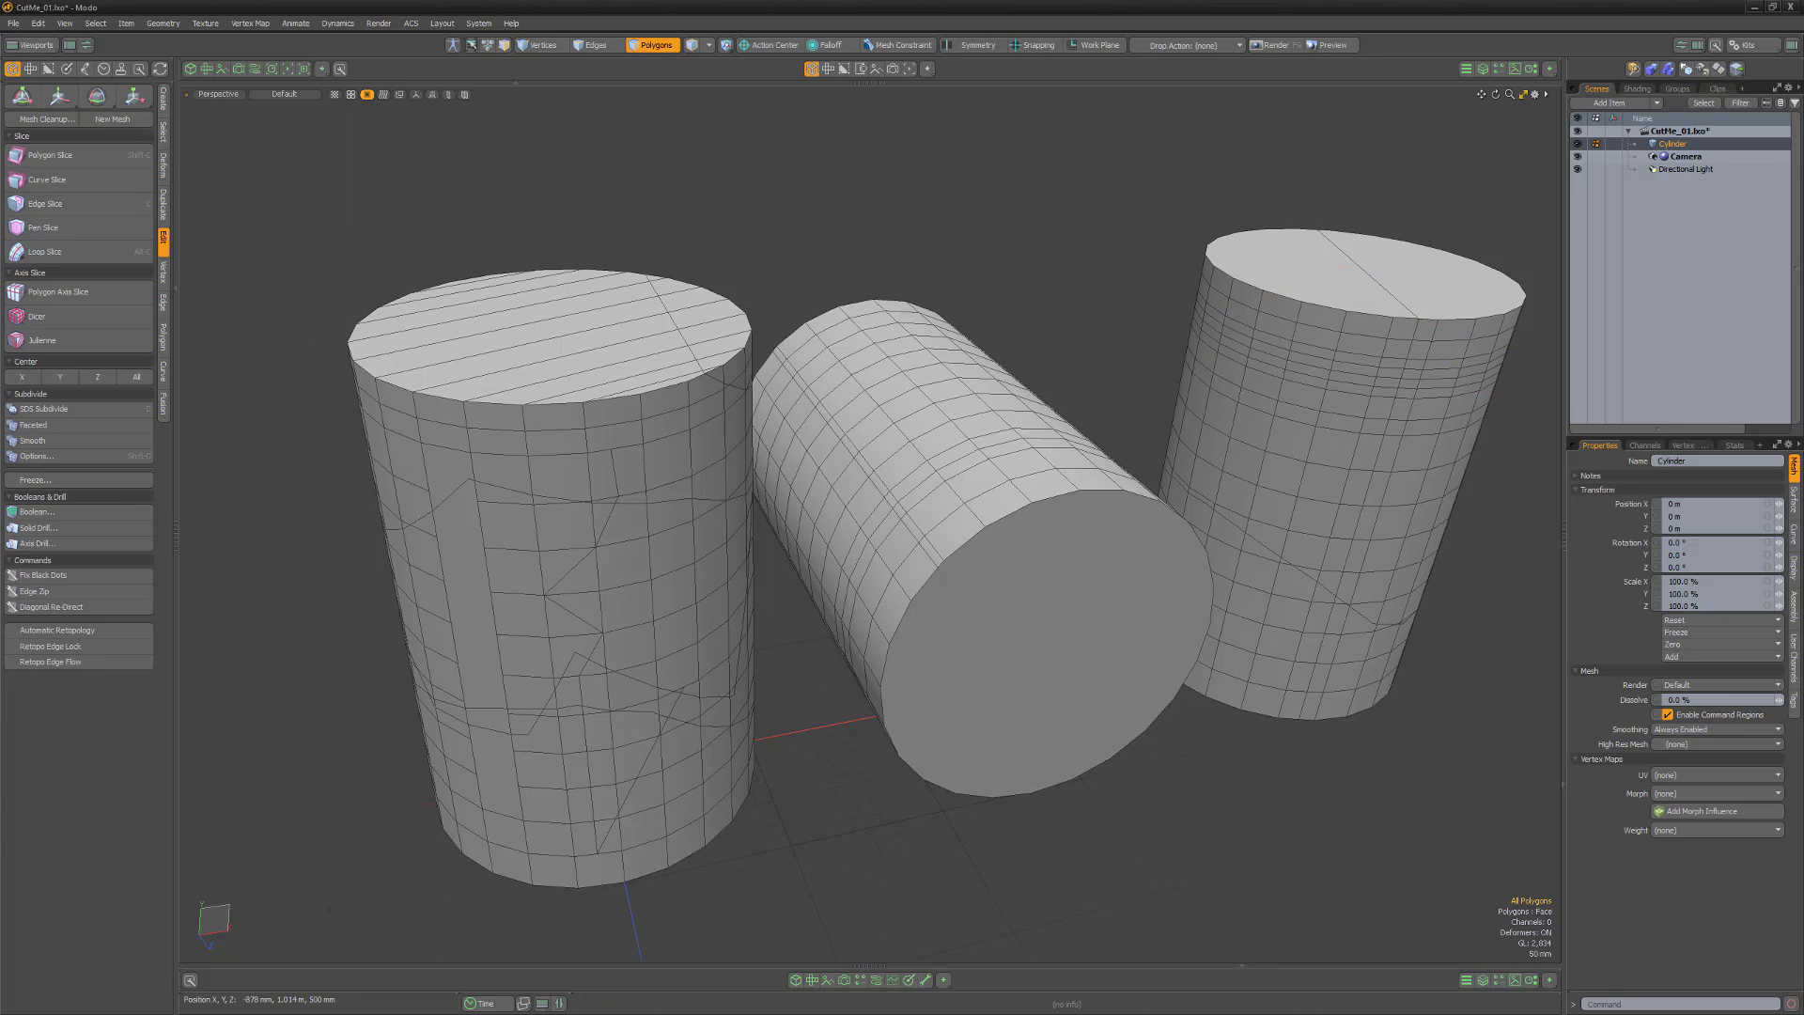
Cut the middle cylinder's plain front cap into a grid with Polygon Axis Slice, increasing the number of slices
{"action": "left_click", "coordinate": [916, 649]}
{"action": "left_click", "coordinate": [90, 293]}
{"action": "left_click", "coordinate": [1046, 632]}
{"action": "left_click_drag", "start_coordinate": [327, 163], "coordinate": [342, 178]}
{"action": "key", "text": "q"}
{"action": "left_click", "coordinate": [389, 175]}
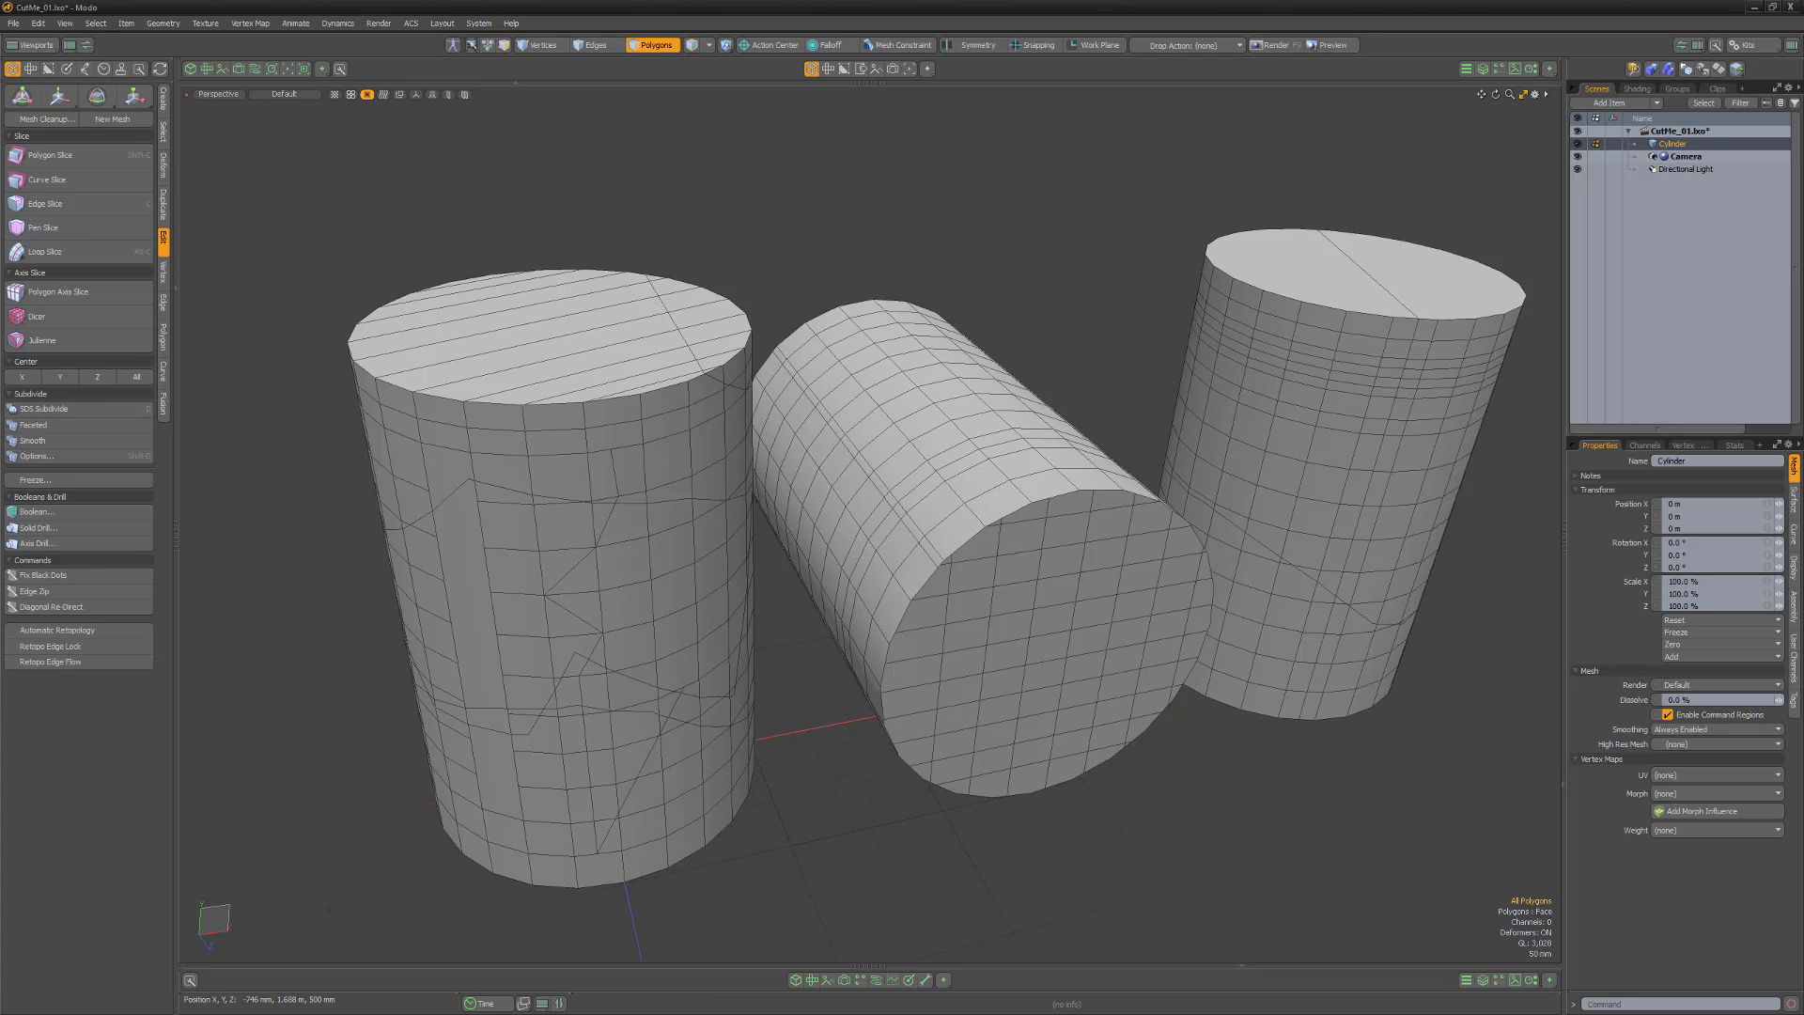